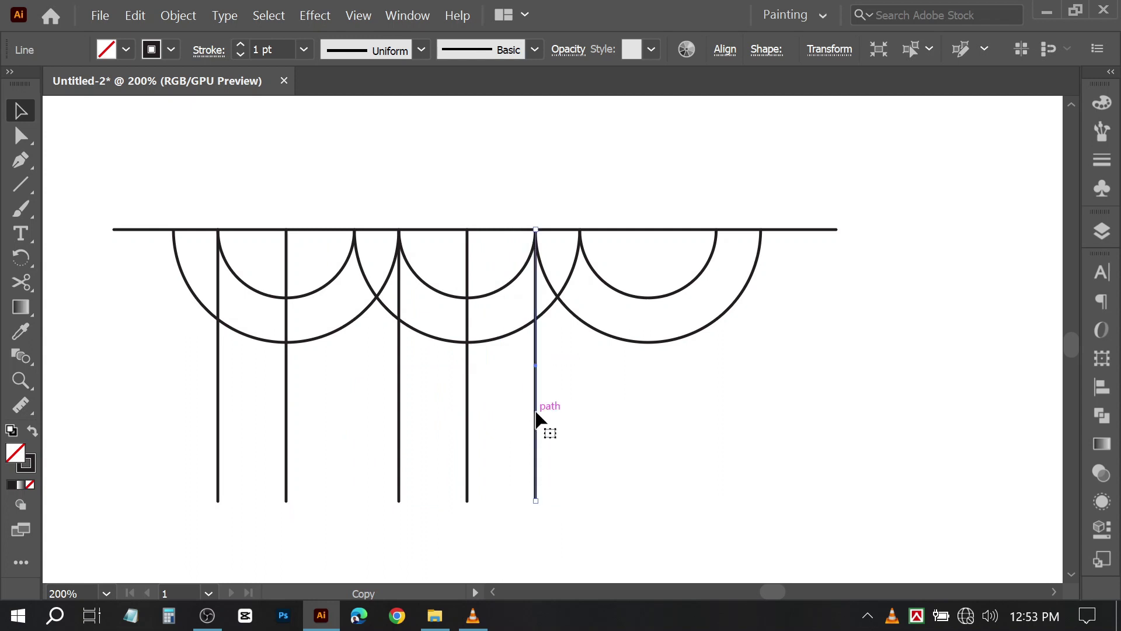
Add copies of the vertical line at the centre and the right end of the third small arc
key(ctrl+z)
drag(536, 408, 720, 398)
key(ctrl+shift+a)
scroll(720, 398, down, 1)
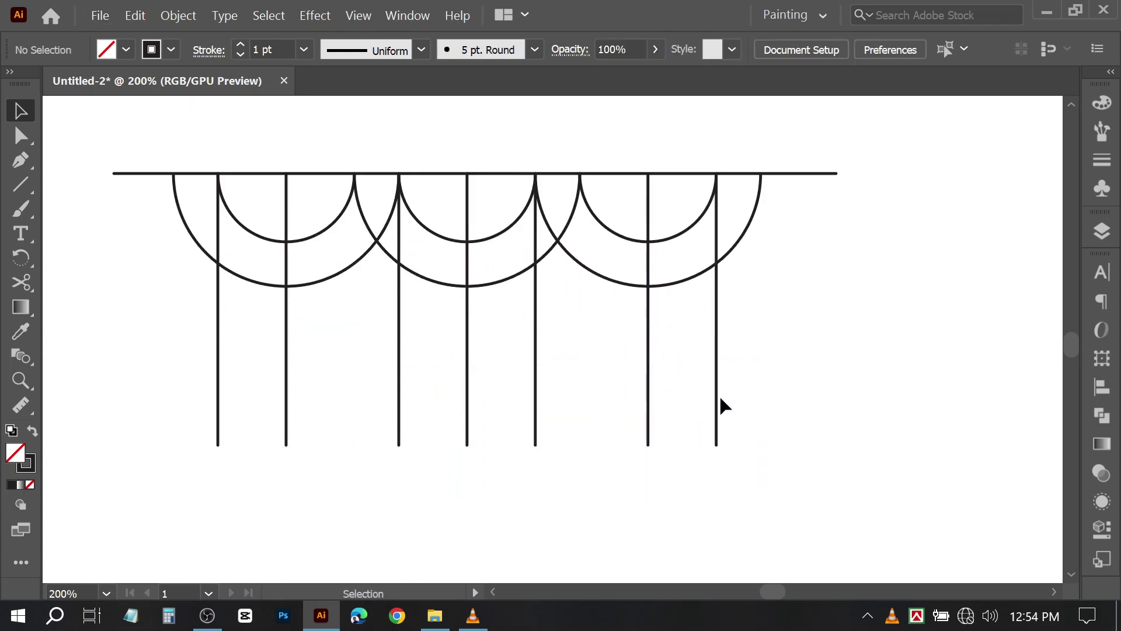
scroll(374, 415, down, 1)
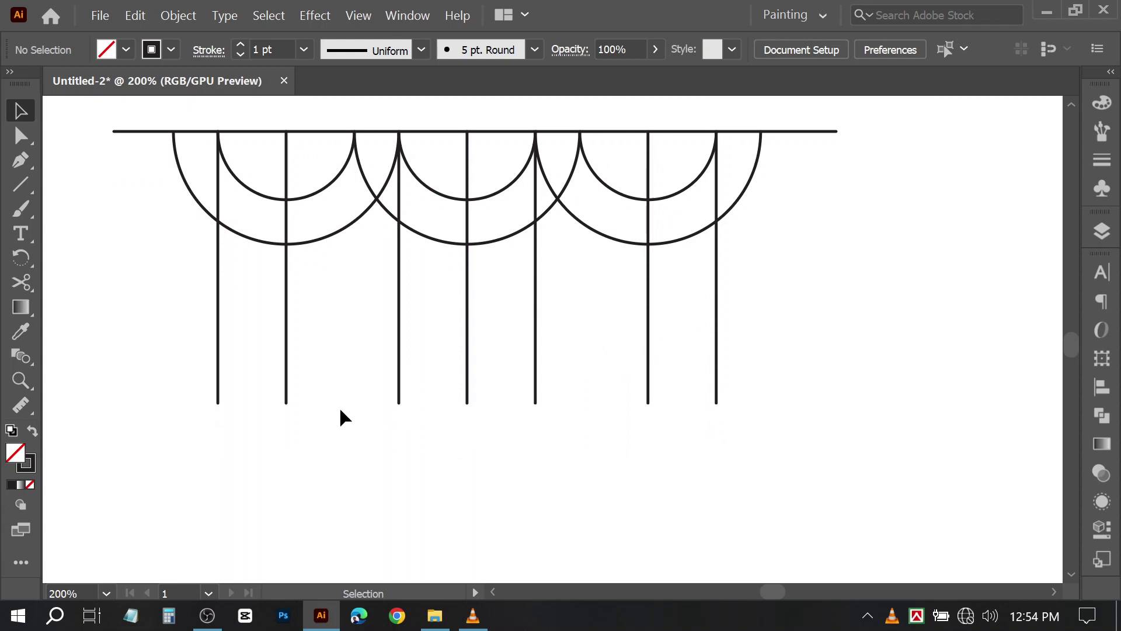
drag(218, 403, 225, 364)
scroll(234, 382, up, 1)
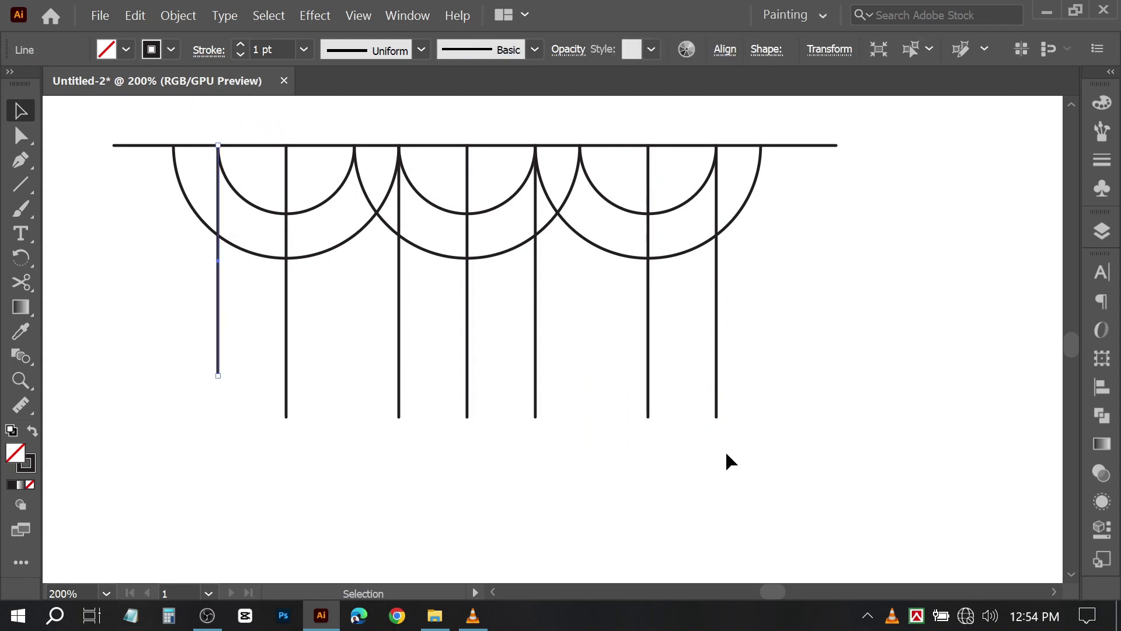
key(ctrl+z)
Shorten the two outermost vertical lines equally and extend the central one farther down than the rest
drag(737, 448, 708, 409)
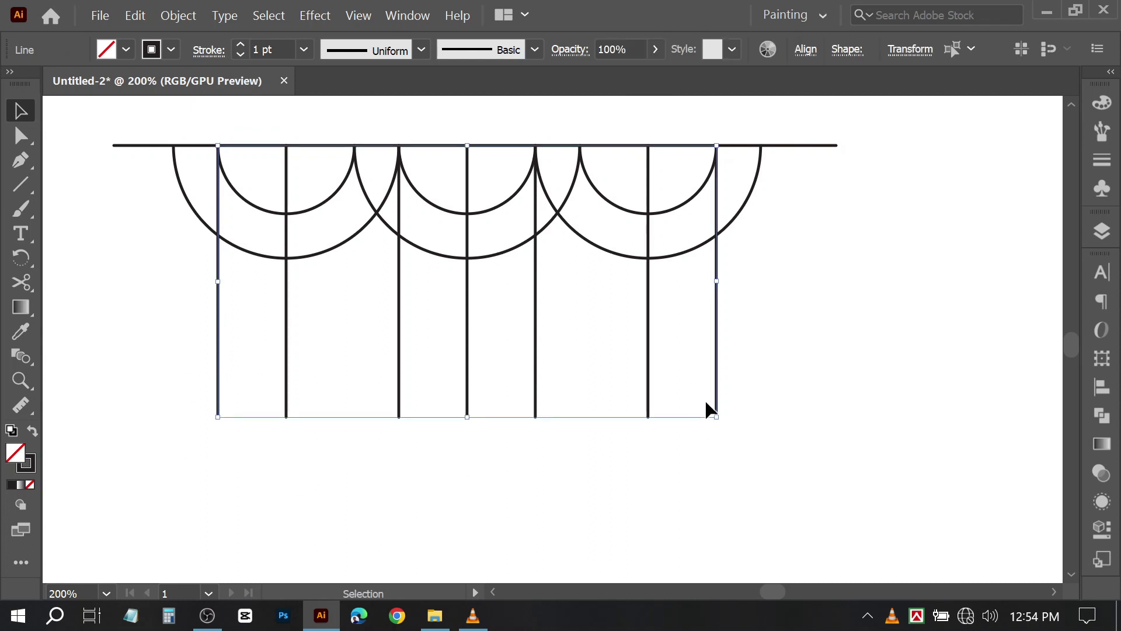
drag(469, 416, 471, 377)
click(524, 428)
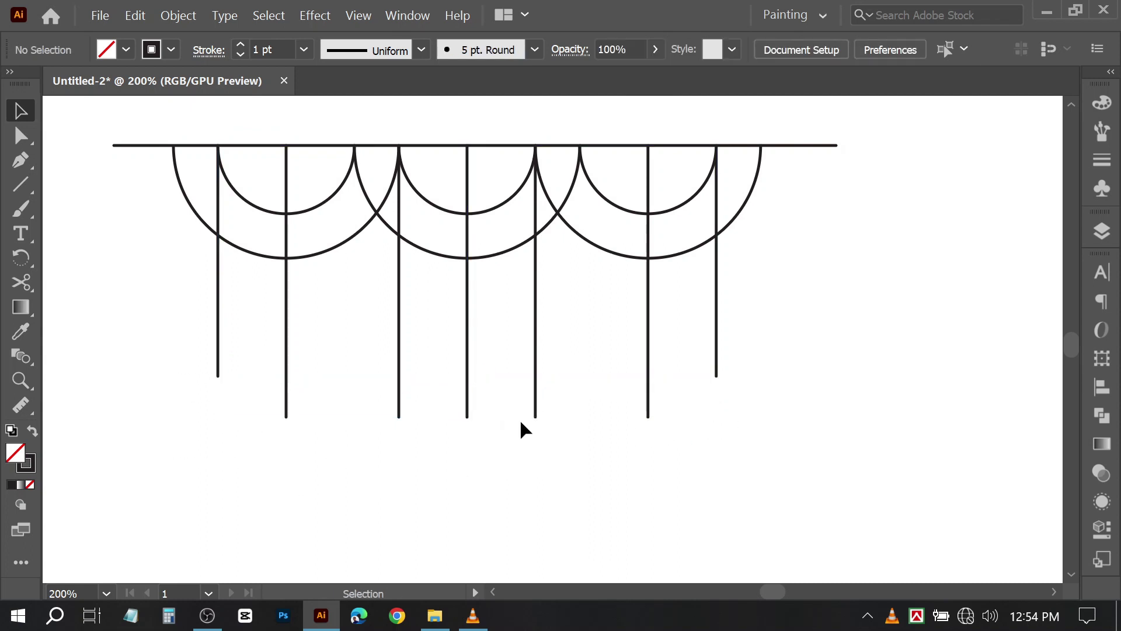
click(467, 416)
drag(467, 416, 467, 464)
click(512, 492)
Draw an upright rectangle below the end of the central line as the lantern body
scroll(512, 492, down, 1)
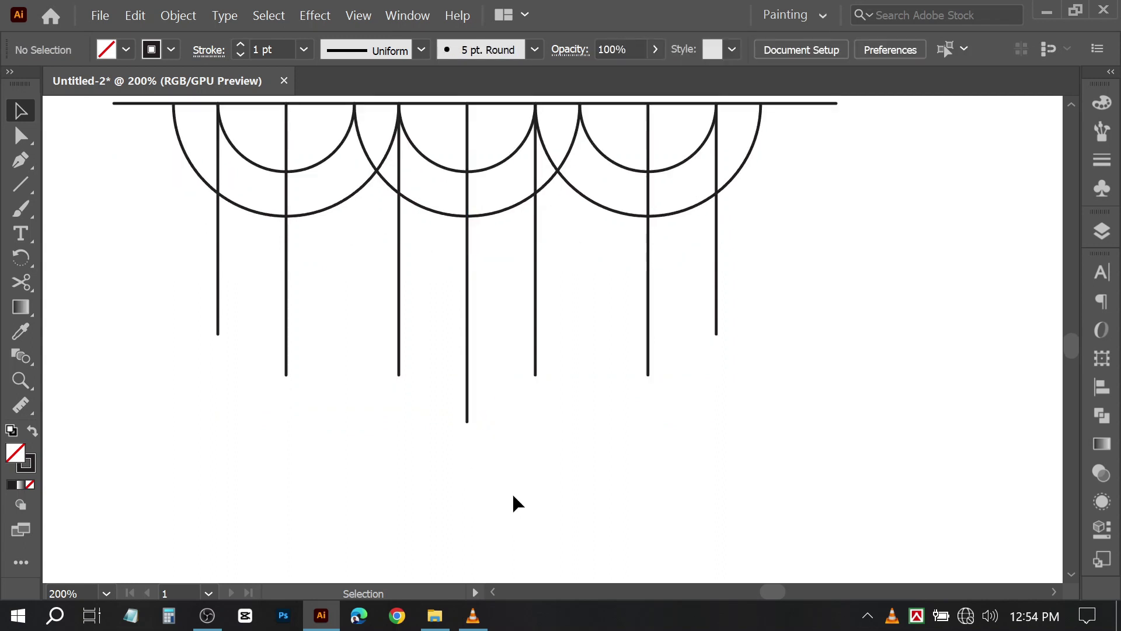
scroll(512, 492, up, 1)
scroll(510, 430, down, 3)
right_click(48, 183)
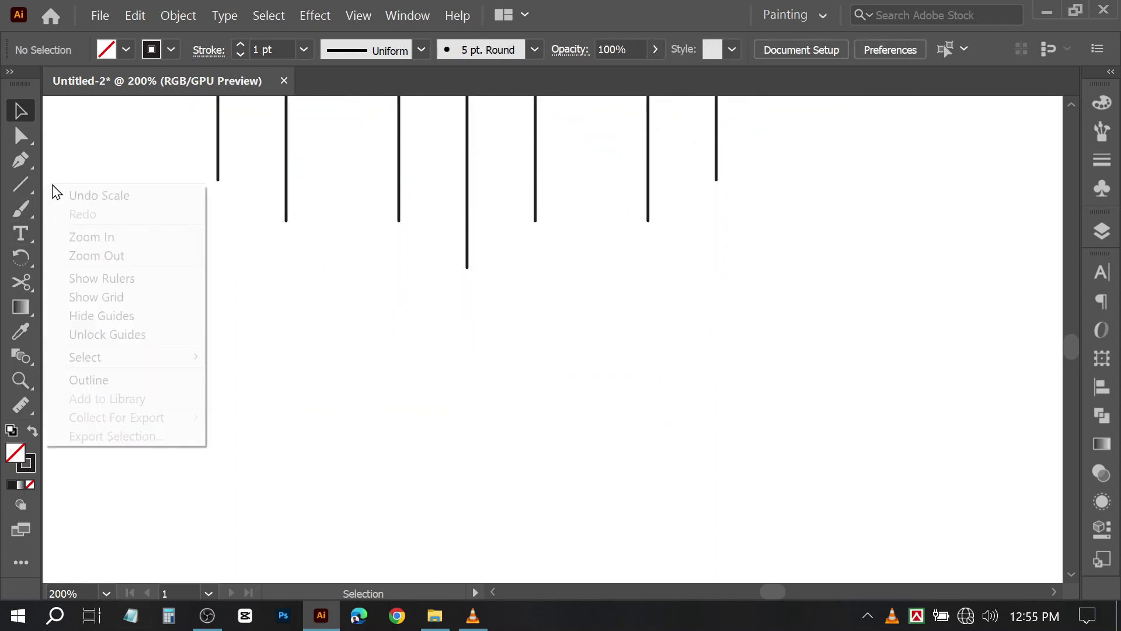
right_click(26, 179)
drag(26, 178, 101, 183)
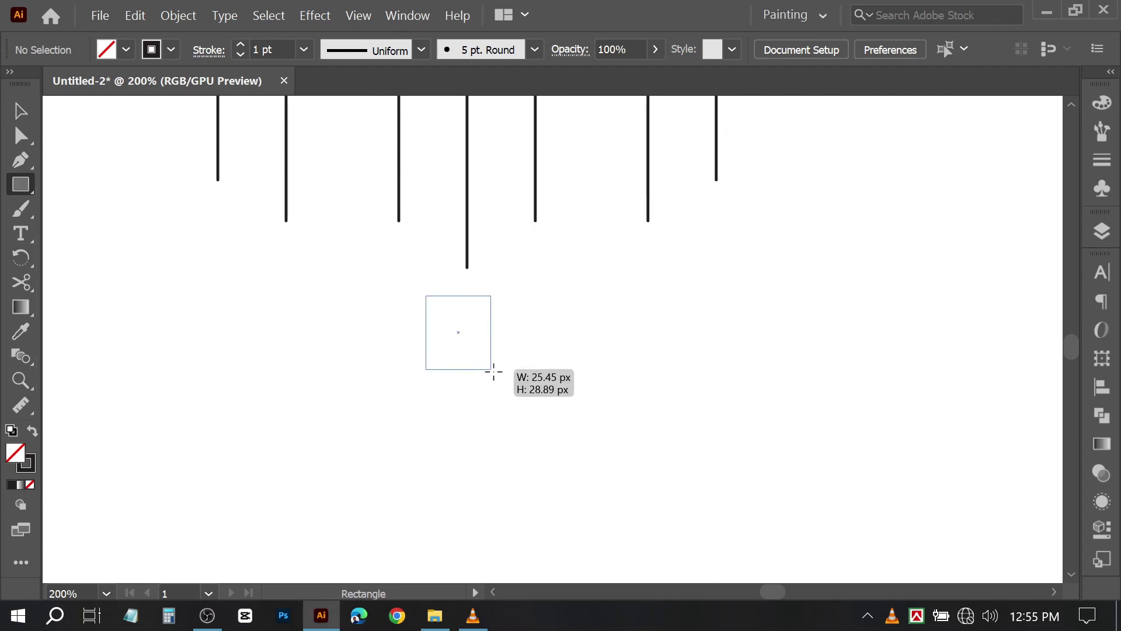
drag(494, 372, 516, 416)
Add a thin rectangular band across the top of the lantern body, slightly wider than the body
key(ctrl+equal)
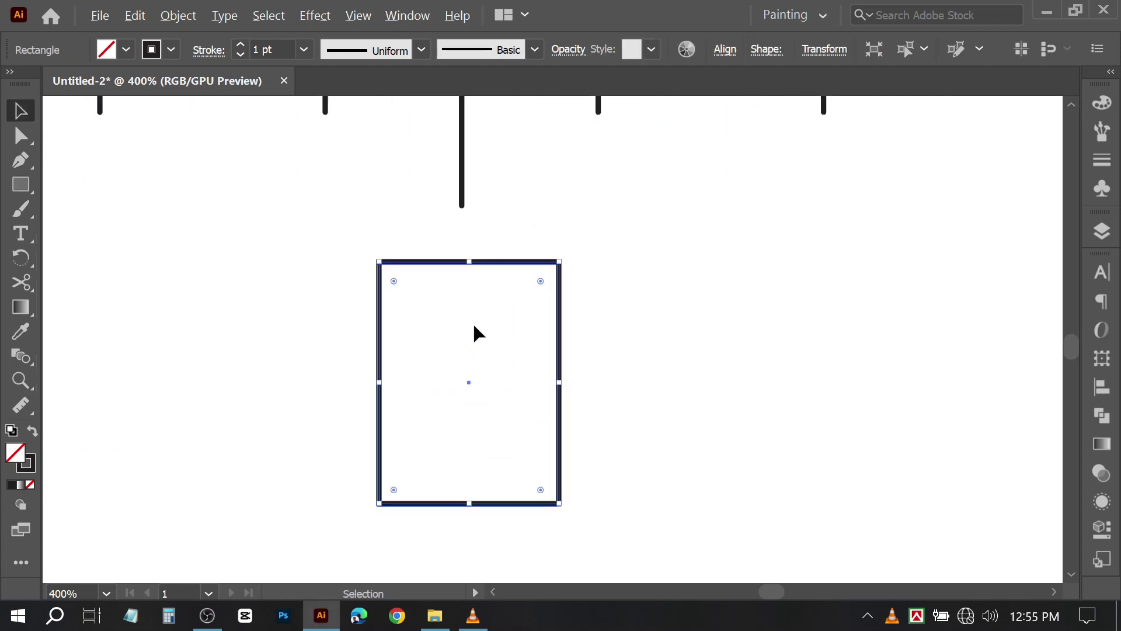
drag(458, 455, 450, 234)
drag(361, 345, 409, 369)
scroll(408, 369, up, 1)
drag(494, 246, 551, 274)
Nudge the band sideways until it sits roughly centred over the lantern body
key(ctrl+equal)
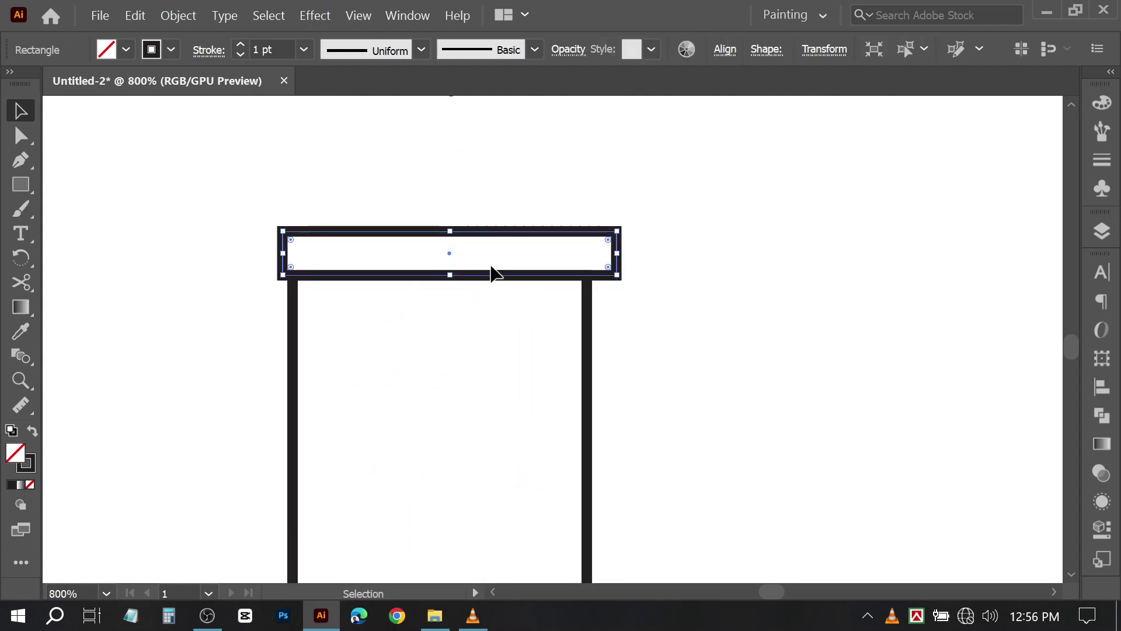
key(Left)
key(Left)
key(Left)
key(Left)
key(Left)
key(Right)
key(Right)
key(Right)
key(Right)
click(492, 264)
Align the band and the lantern body on their horizontal centres
drag(301, 192, 513, 288)
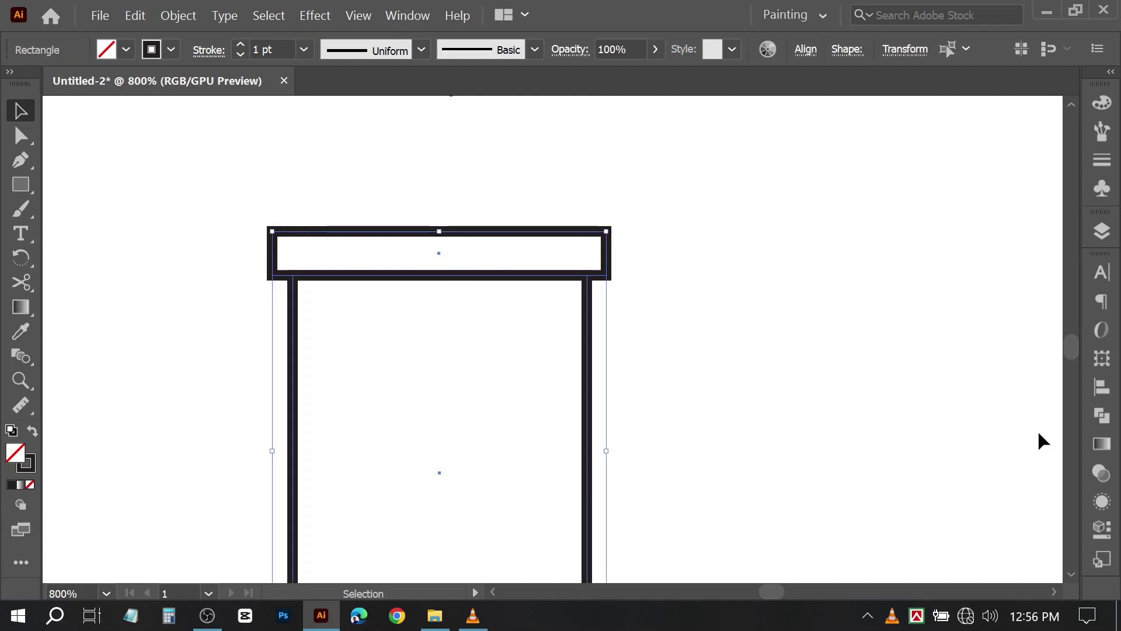
click(1102, 386)
click(900, 319)
click(1043, 263)
click(724, 286)
Fully round the band's corners and reduce its height to about 3.76 px, keeping it on the body's top edge
scroll(610, 297, up, 1)
click(606, 288)
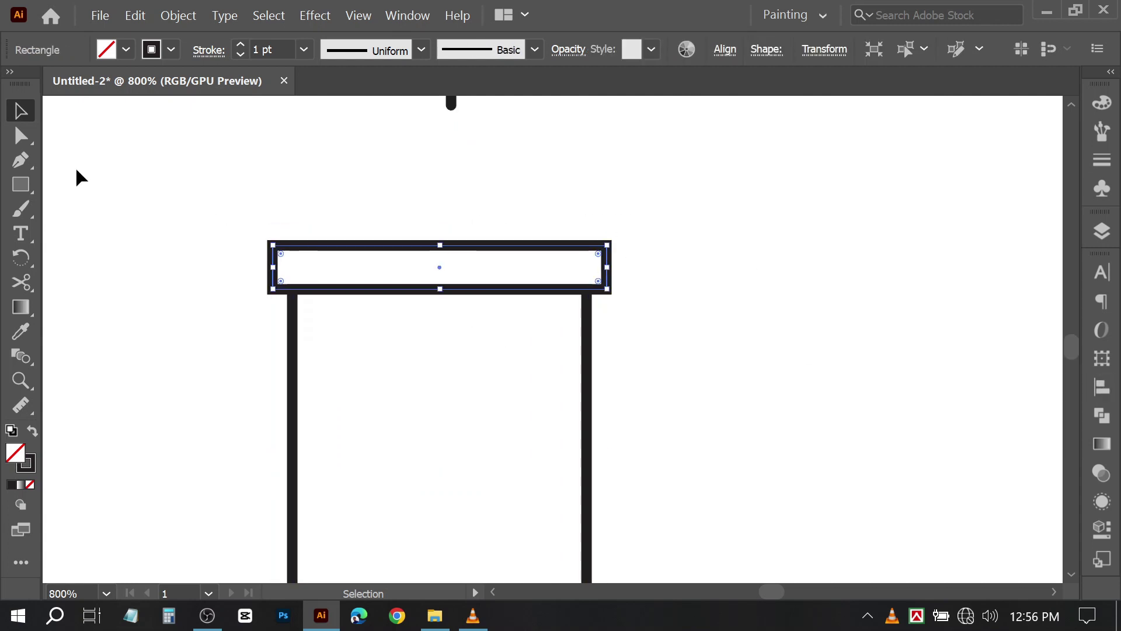
click(20, 136)
drag(597, 254, 582, 263)
scroll(471, 210, down, 2)
drag(448, 164, 438, 218)
click(20, 111)
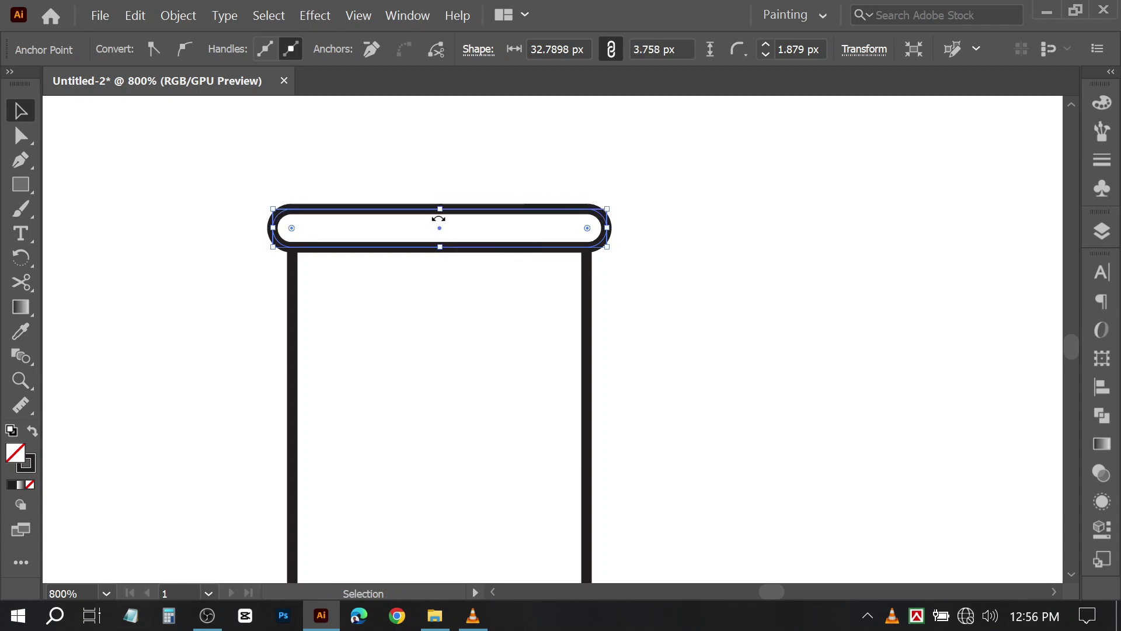
click(555, 295)
Move the band and the lantern body together slightly farther below the central line
scroll(559, 296, down, 3)
scroll(546, 287, up, 7)
scroll(434, 334, up, 1)
scroll(434, 327, up, 1)
scroll(434, 272, down, 1)
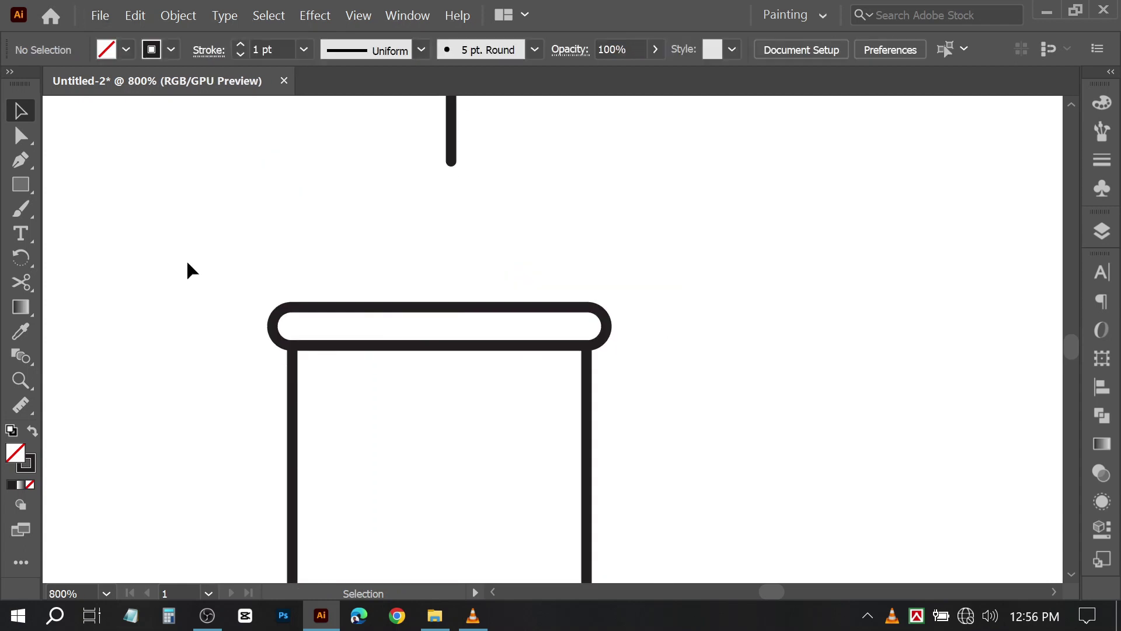
drag(188, 263, 644, 504)
key(Down)
key(Down)
scroll(523, 272, up, 1)
click(523, 272)
Place a shorter rectangle of the body's width directly on top of the rounded band
click(586, 467)
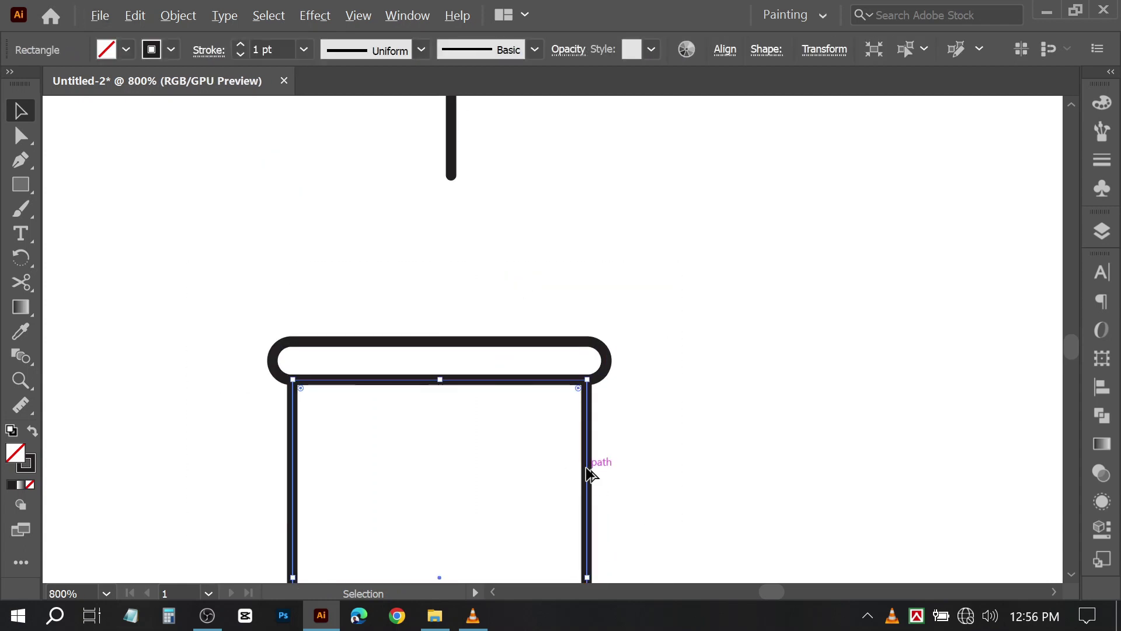
drag(587, 473, 587, 308)
scroll(590, 309, down, 4)
drag(440, 558, 471, 287)
scroll(512, 416, up, 1)
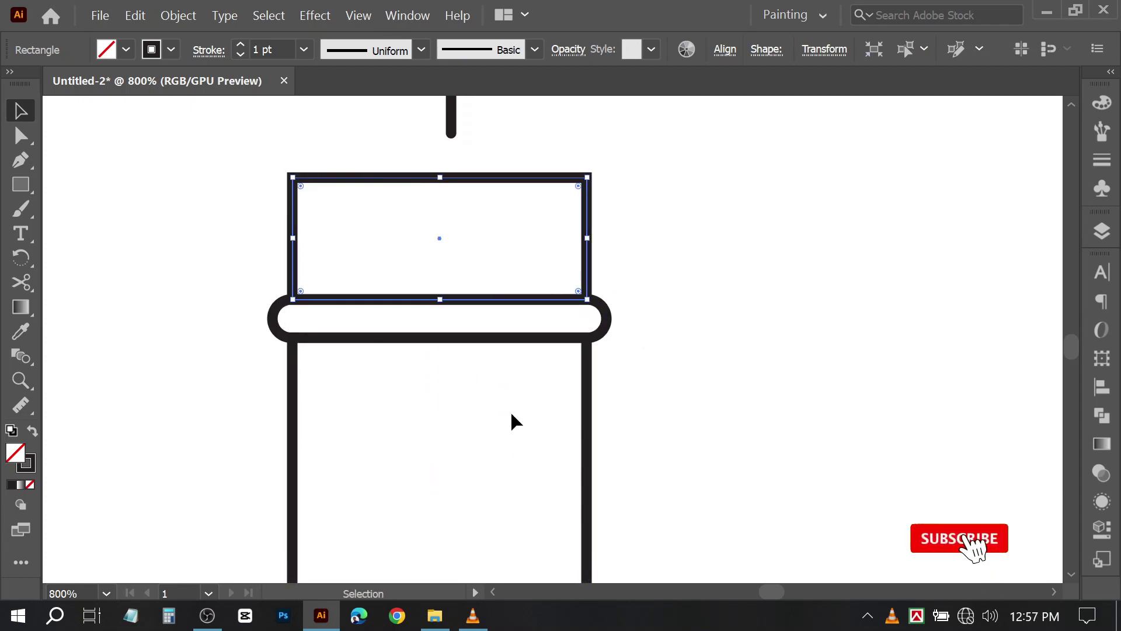
Turn the upper rectangle into a triangle by adding a mid-point on its top edge and deleting both top corners
scroll(511, 415, up, 2)
click(21, 132)
right_click(21, 160)
click(99, 207)
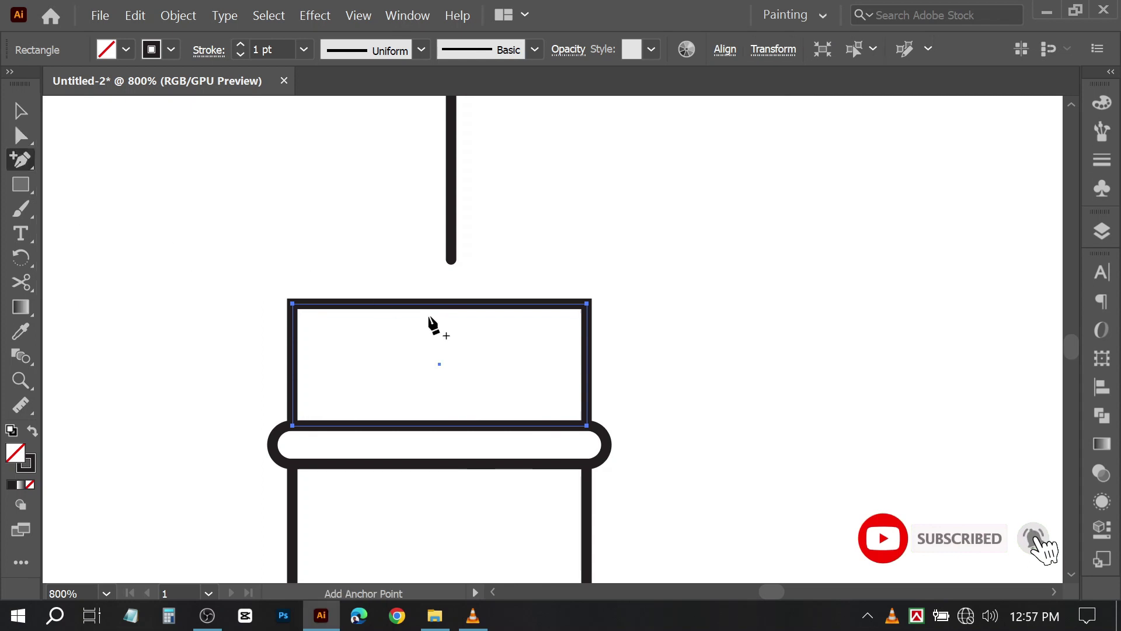
click(439, 304)
right_click(22, 158)
click(100, 237)
click(293, 304)
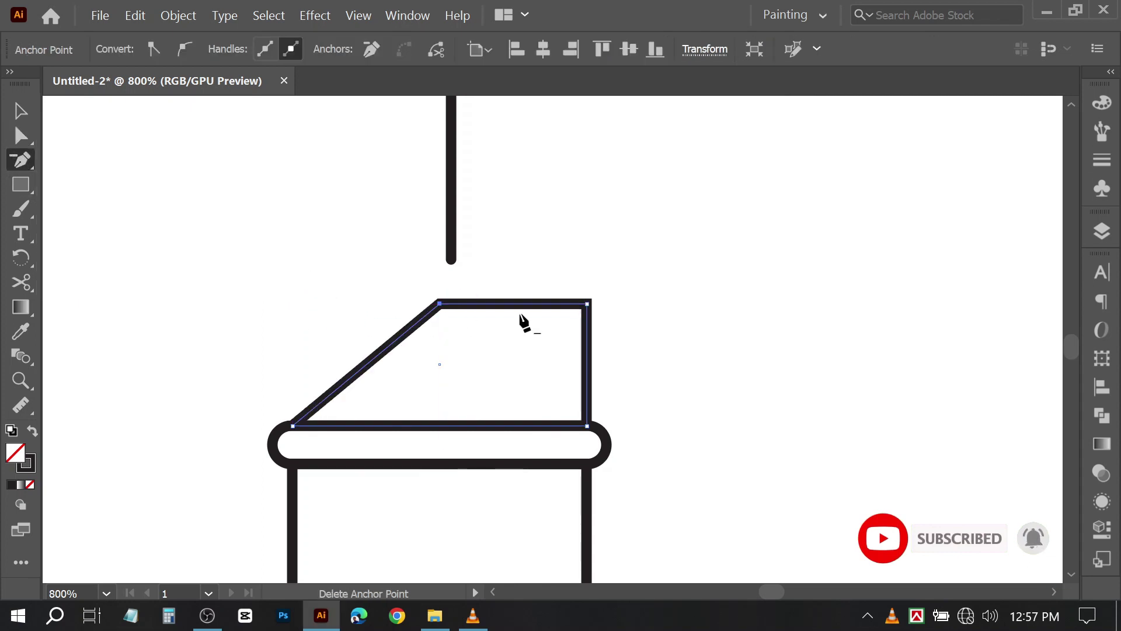
click(586, 304)
Bow both sloping sides of the triangle outward with the Anchor Point tool
click(99, 267)
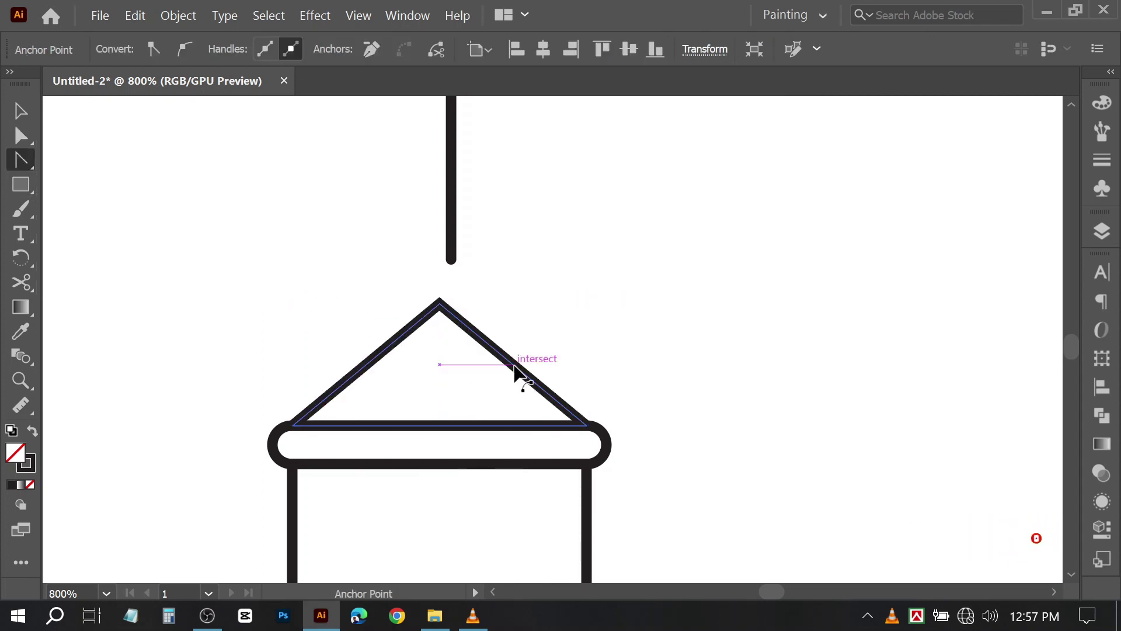
drag(515, 367, 530, 347)
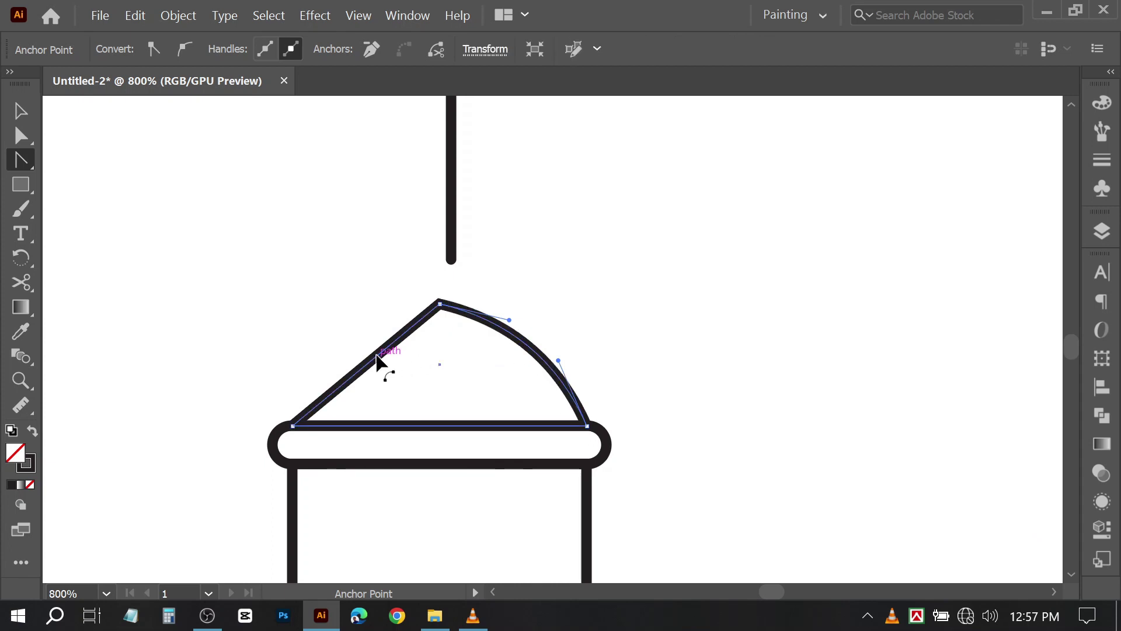
drag(371, 365, 350, 357)
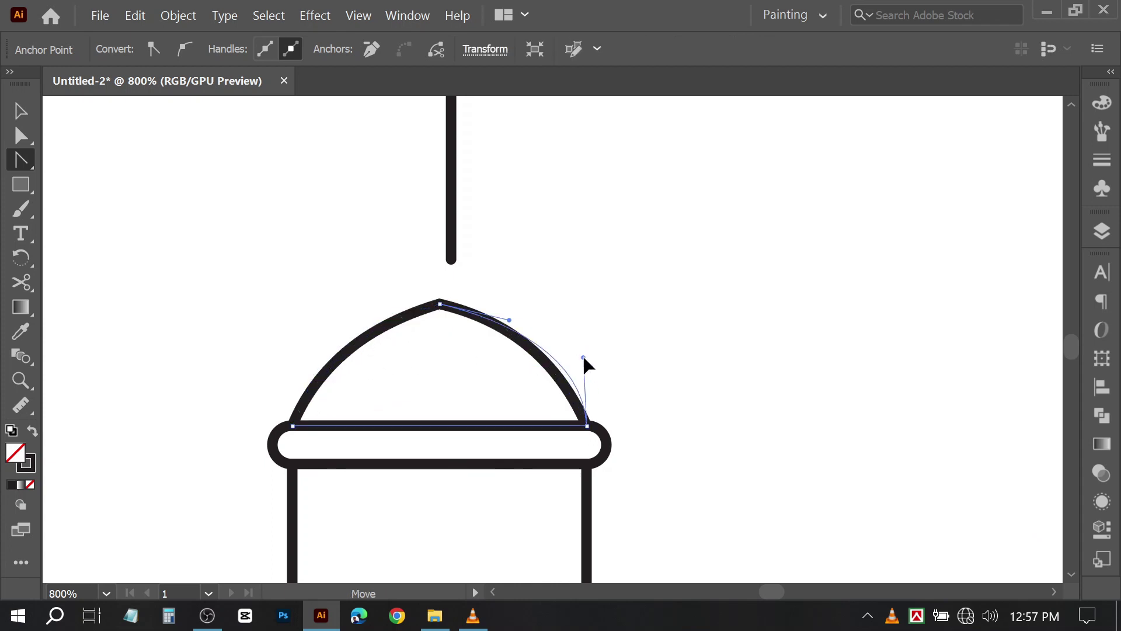
Adjust the curve handles on both sides to form a symmetrical onion dome, vertical at the base and curving inward to the tip
drag(583, 357, 587, 357)
drag(509, 320, 477, 346)
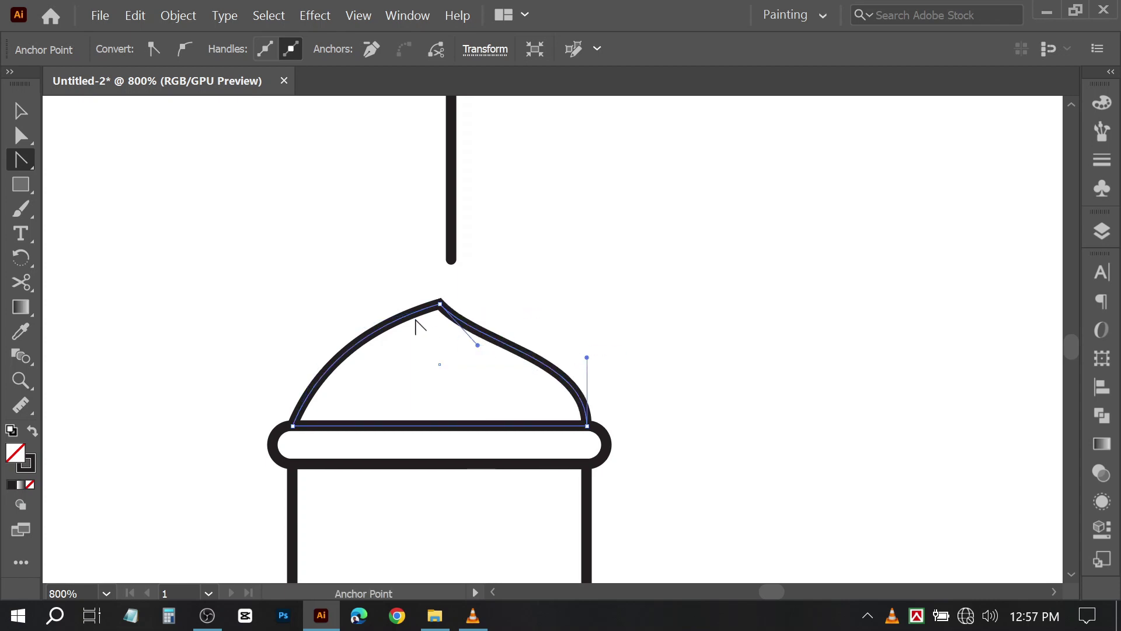
drag(293, 365, 293, 364)
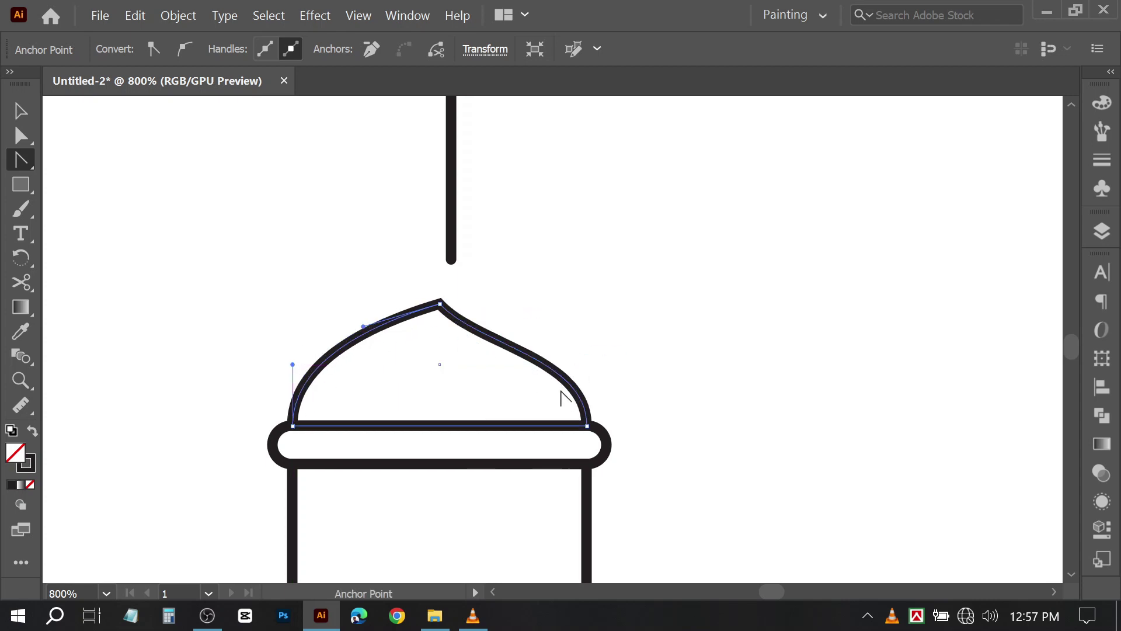
click(578, 389)
drag(586, 363, 587, 364)
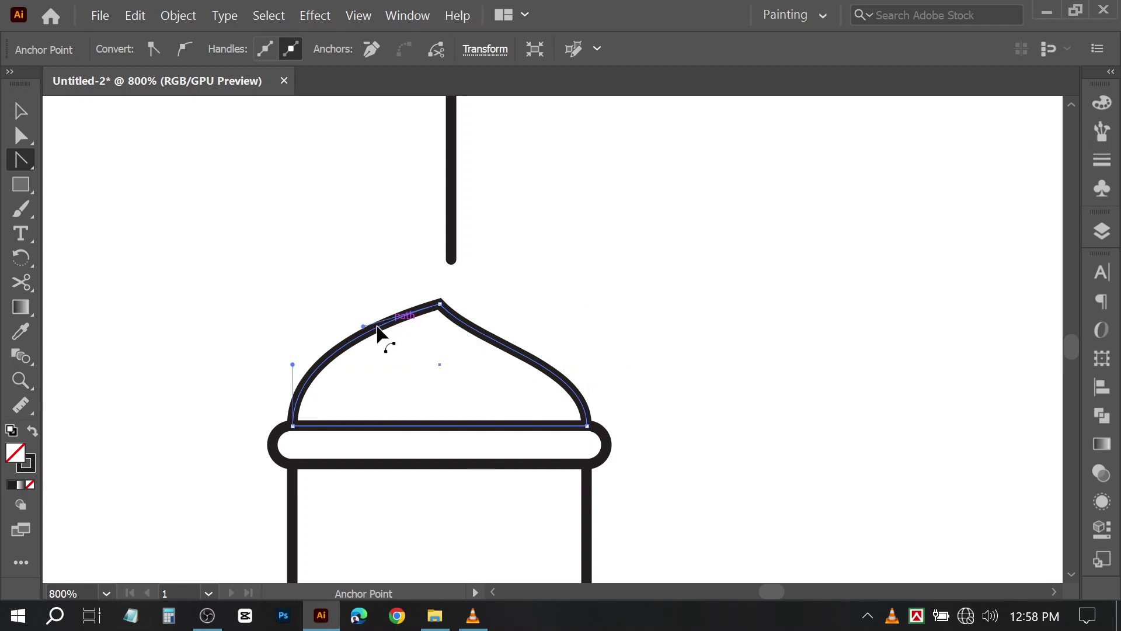
drag(405, 341, 403, 344)
click(21, 111)
click(482, 339)
Copy the dome into the lantern body just below the band and narrow the copy
scroll(491, 327, down, 3)
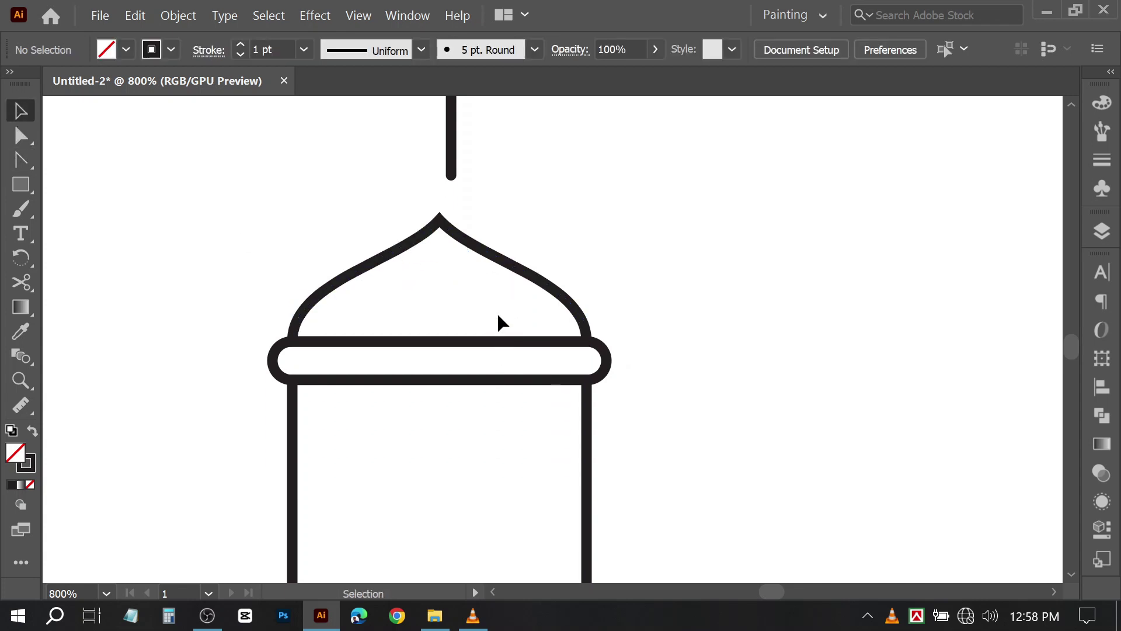
click(486, 257)
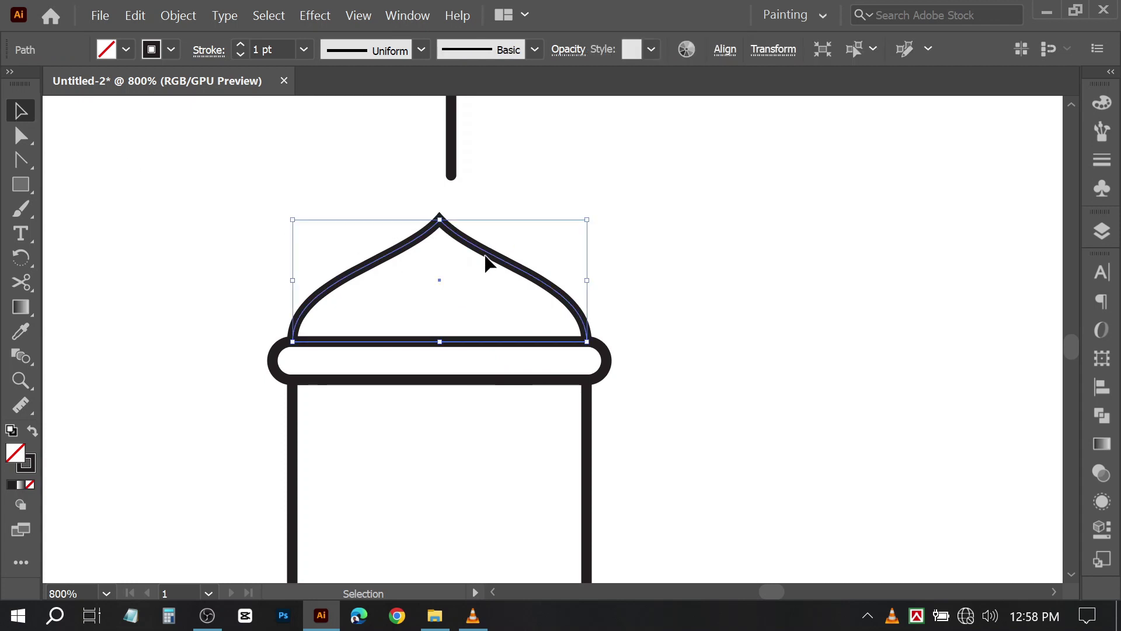
click(491, 267)
drag(498, 259, 499, 418)
drag(585, 442, 501, 438)
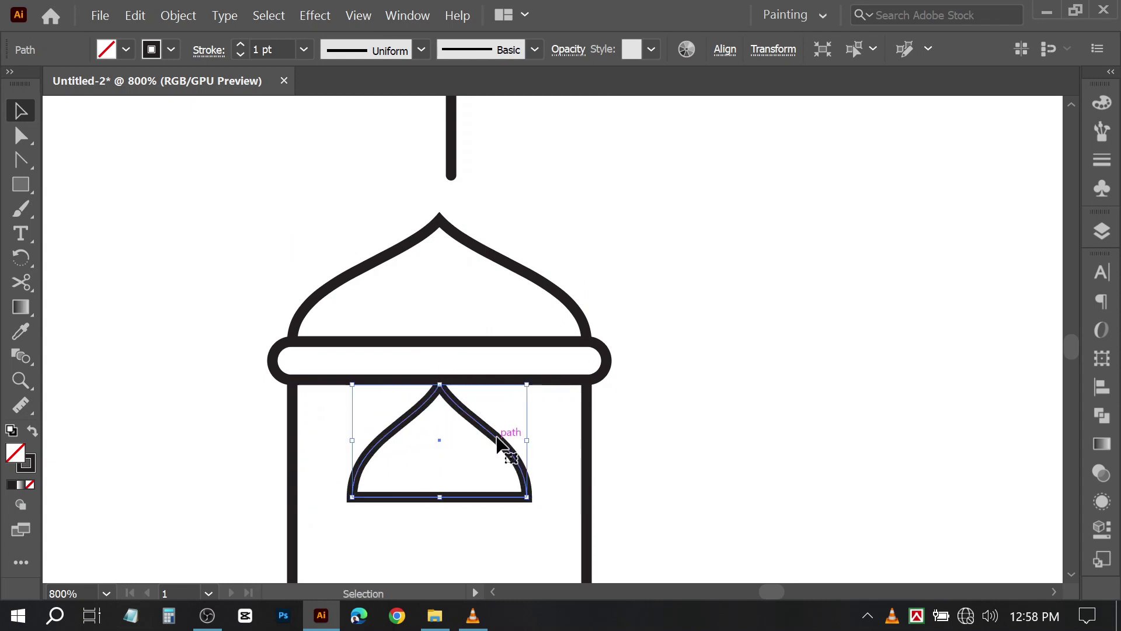
Scale the small arch down further and centre it under the band with its tip touching the body's top edge
scroll(495, 437, down, 2)
click(489, 377)
drag(507, 349, 507, 351)
drag(526, 330, 507, 331)
drag(499, 343, 497, 325)
scroll(490, 346, up, 2)
scroll(447, 343, down, 2)
scroll(446, 344, left, 1)
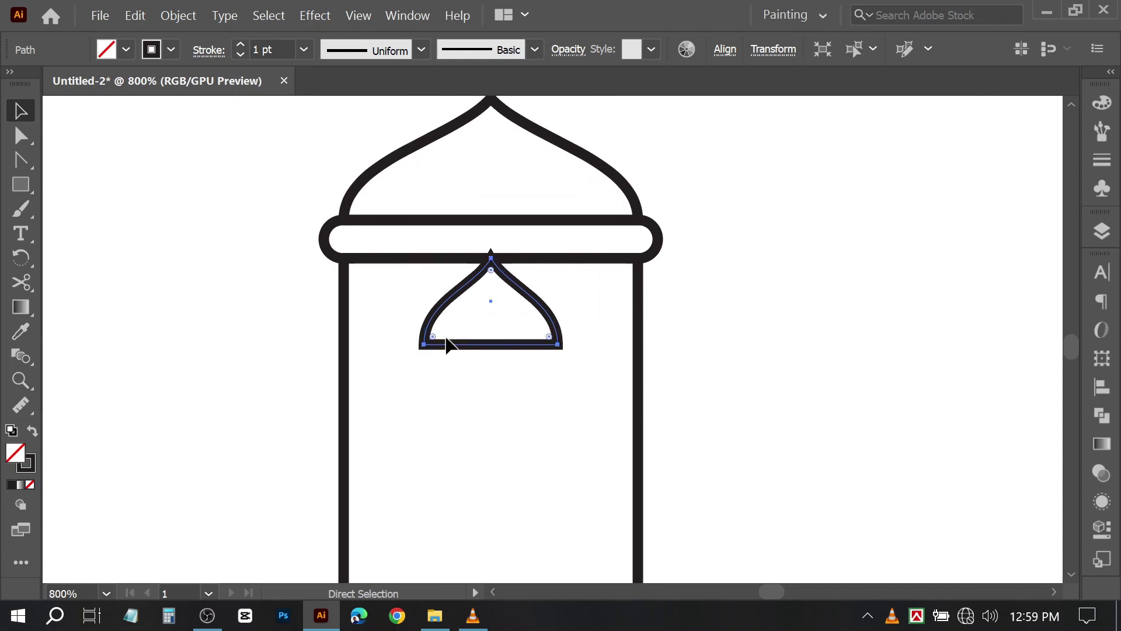
scroll(446, 344, up, 2)
drag(670, 310, 608, 309)
key(Right)
click(717, 319)
click(737, 428)
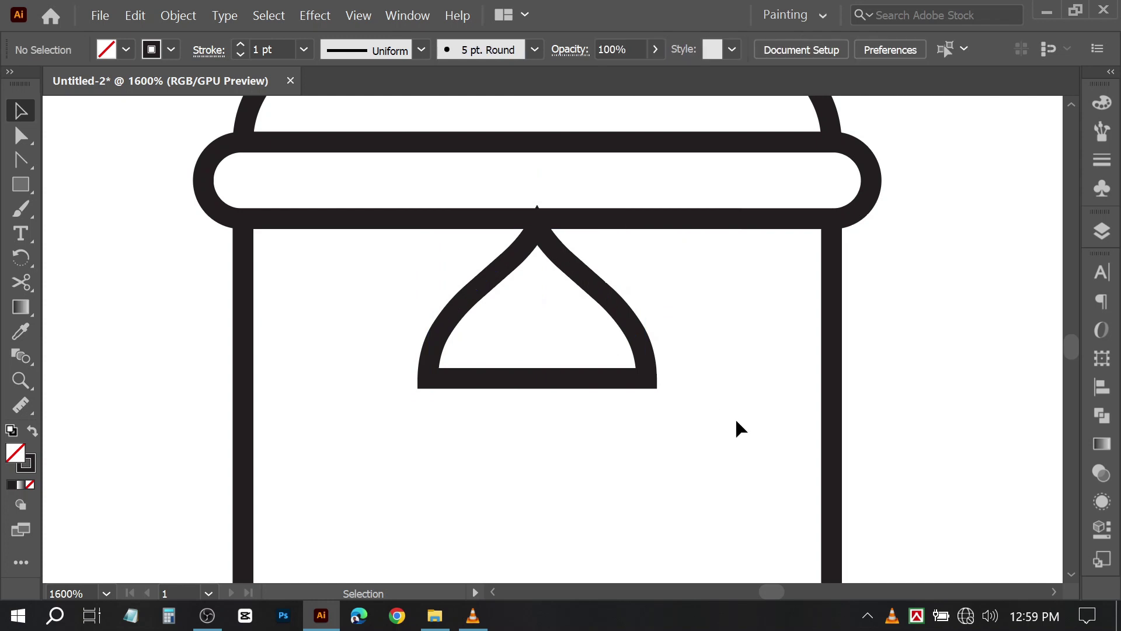
Separate the small arch's base edge from its curves and move it to start at the arch's right foot
click(644, 383)
click(17, 118)
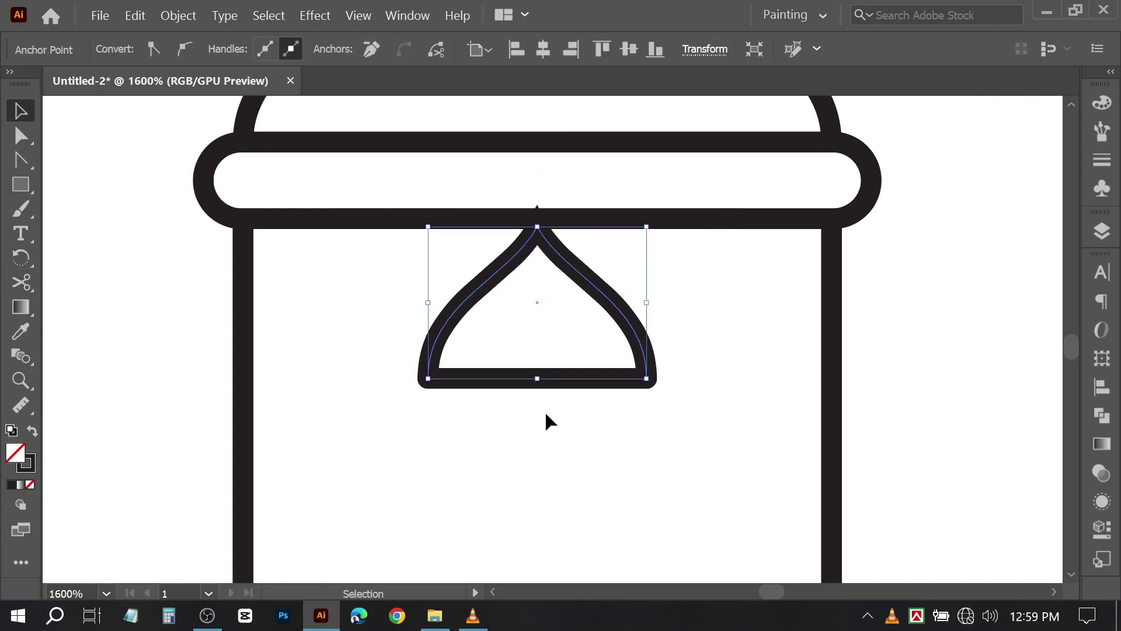
click(545, 410)
drag(543, 377, 785, 378)
click(410, 418)
Shorten the horizontal line so it ends on the lantern body's right wall
scroll(868, 379, up, 3)
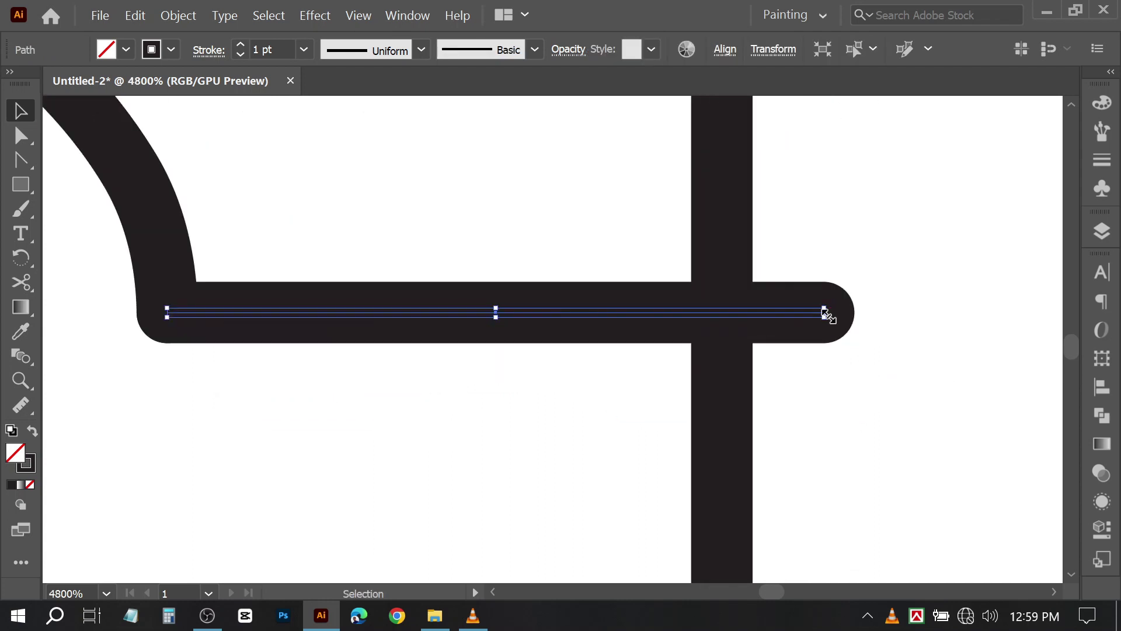
drag(824, 313, 722, 315)
scroll(681, 368, left, 3)
scroll(681, 368, down, 2)
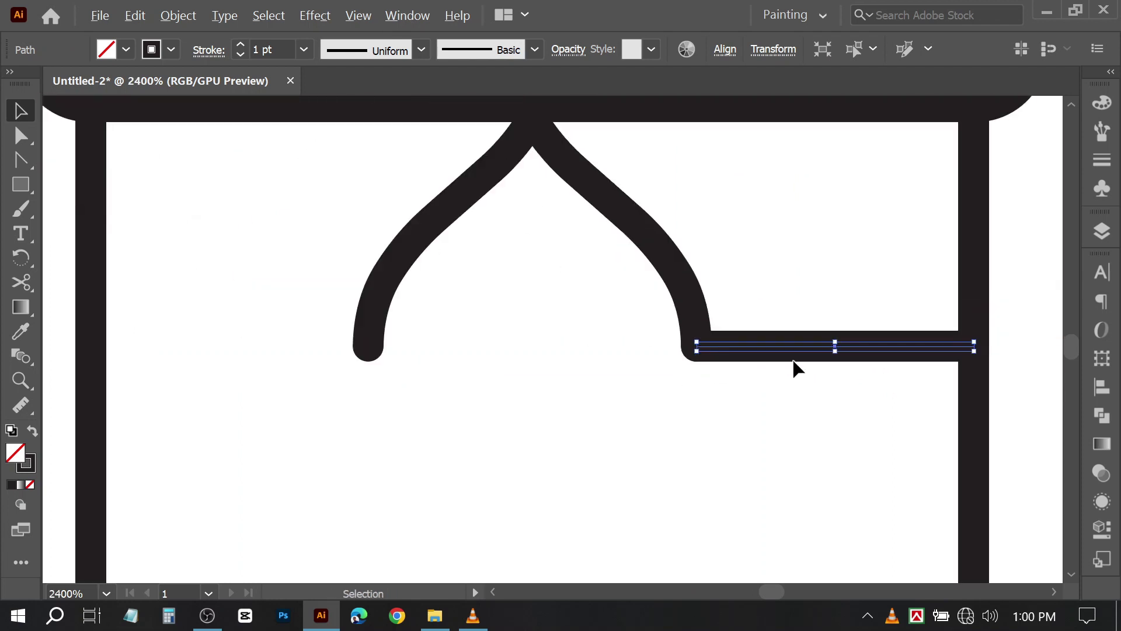
click(679, 411)
Copy the horizontal line to the other side, joining the arch's left foot to the body's left wall
click(823, 359)
alt+drag(825, 355, 220, 351)
click(492, 452)
scroll(493, 456, down, 2)
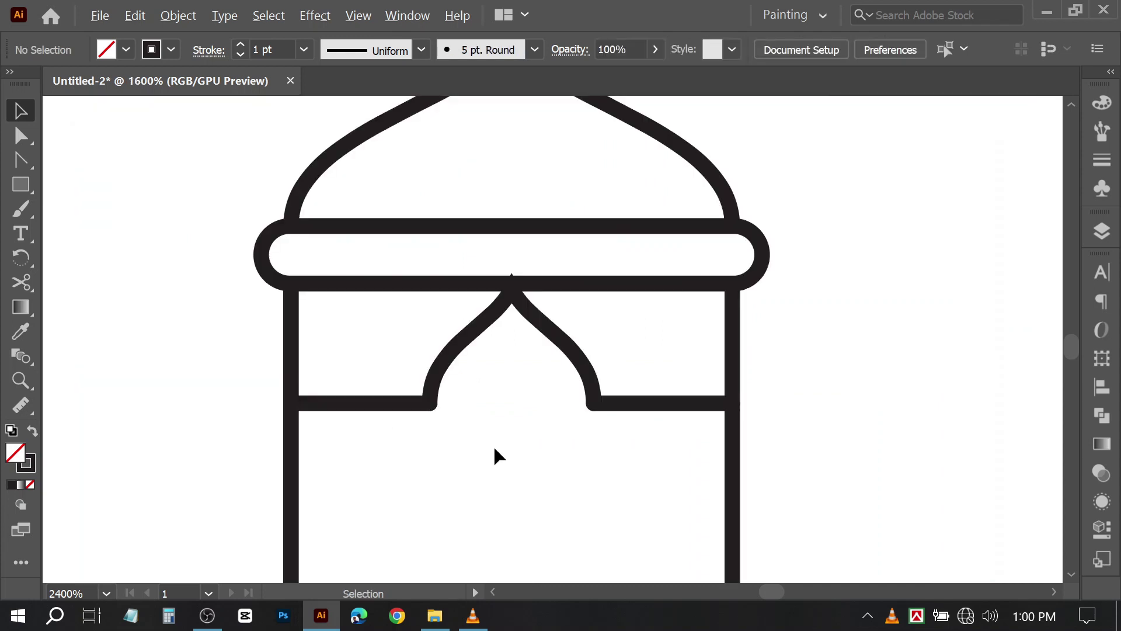
scroll(492, 443, down, 1)
Slightly round the tip of the small arch so it no longer pokes into the band
click(487, 255)
scroll(479, 254, up, 1)
click(22, 137)
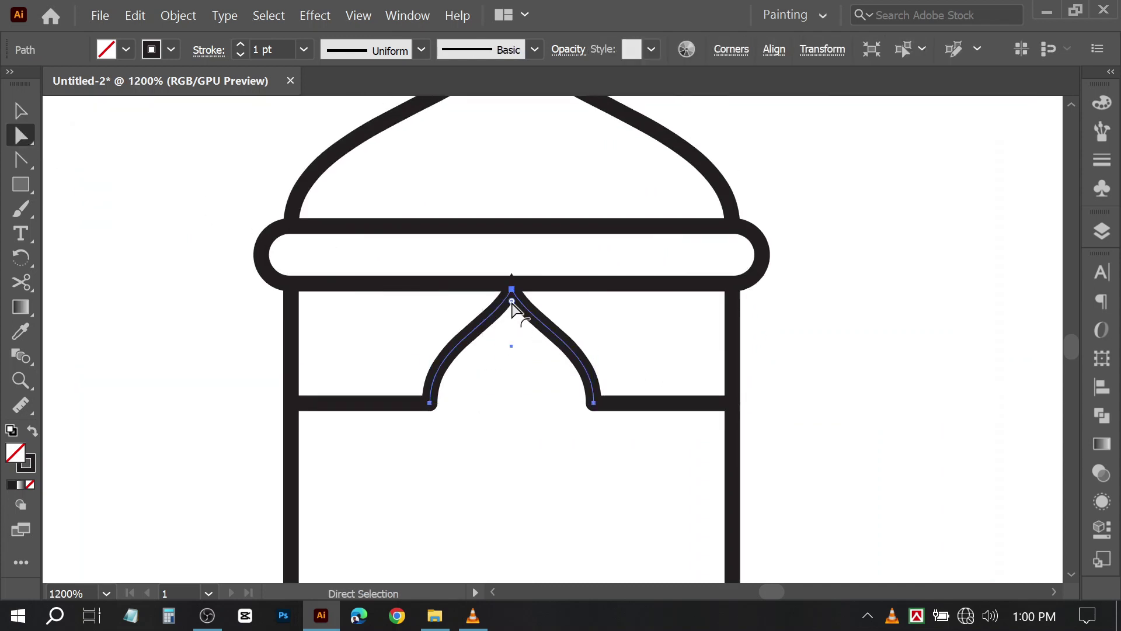
drag(512, 302, 513, 310)
click(525, 381)
scroll(512, 375, down, 3)
scroll(507, 348, up, 1)
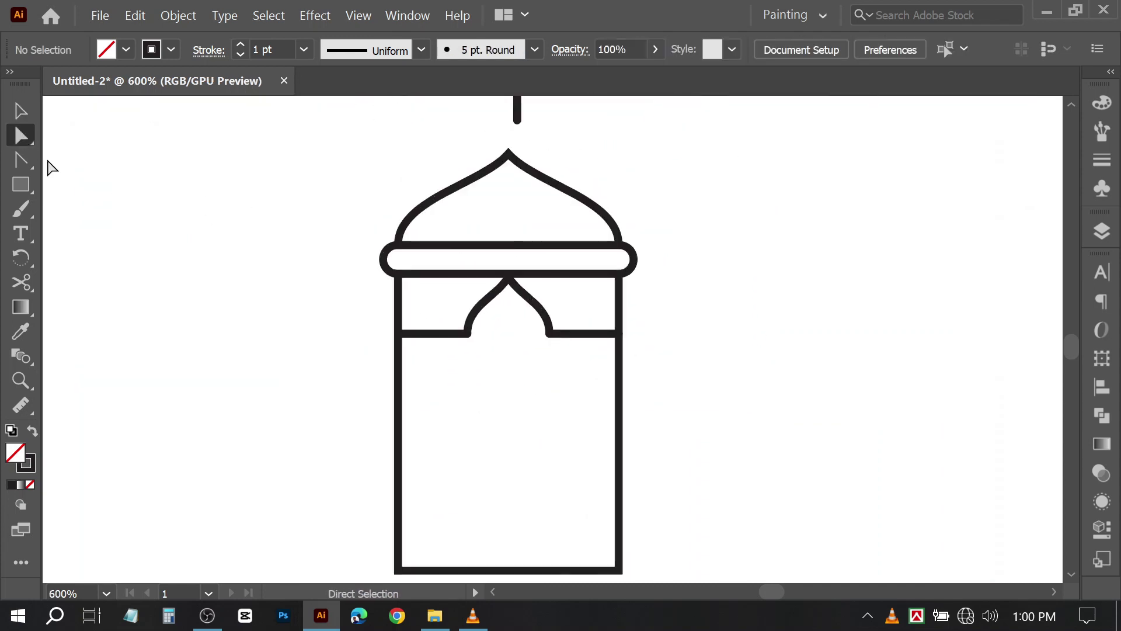
Draw two vertical lines down to the lantern body's base, one from the arch's right foot and one beside it from the horizontal line
right_click(27, 191)
click(116, 283)
scroll(502, 274, down, 2)
scroll(531, 245, up, 1)
scroll(532, 251, down, 1)
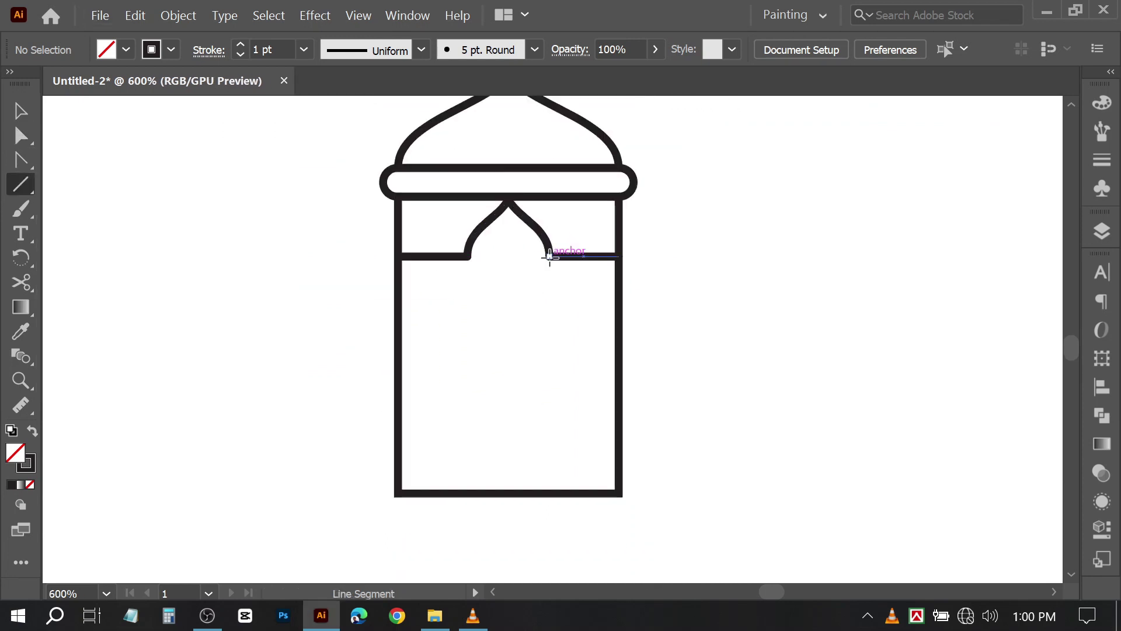
drag(549, 255, 549, 493)
drag(584, 255, 583, 494)
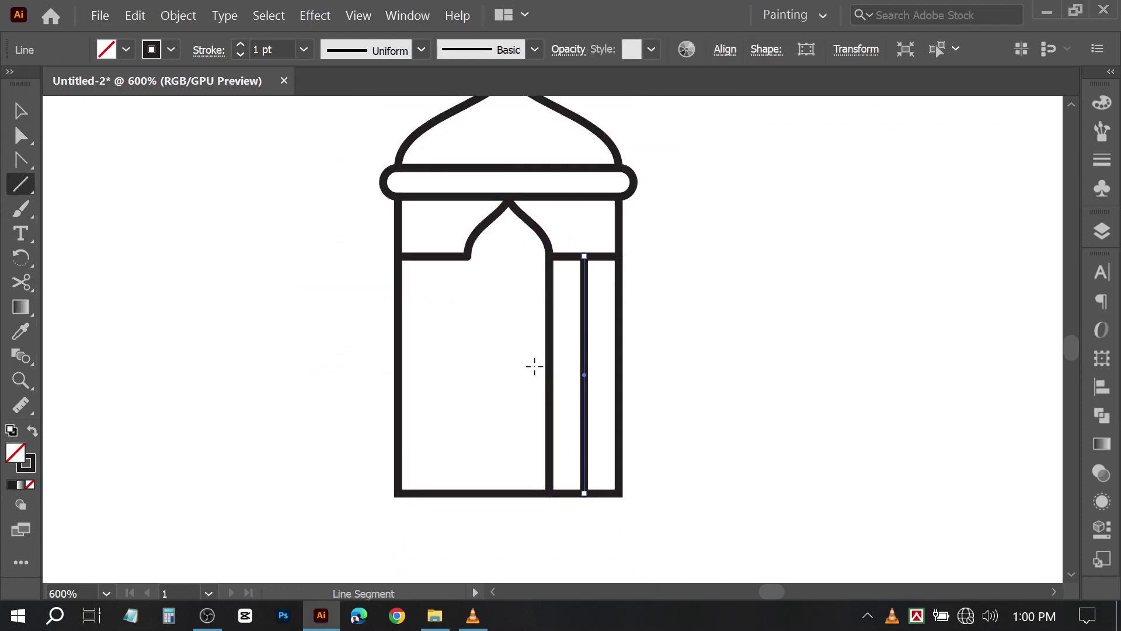
Move the two vertical lines under the arch's left foot, setting the outer one closer to the inner one
click(21, 112)
scroll(316, 390, up, 2)
scroll(716, 373, down, 2)
scroll(774, 368, up, 1)
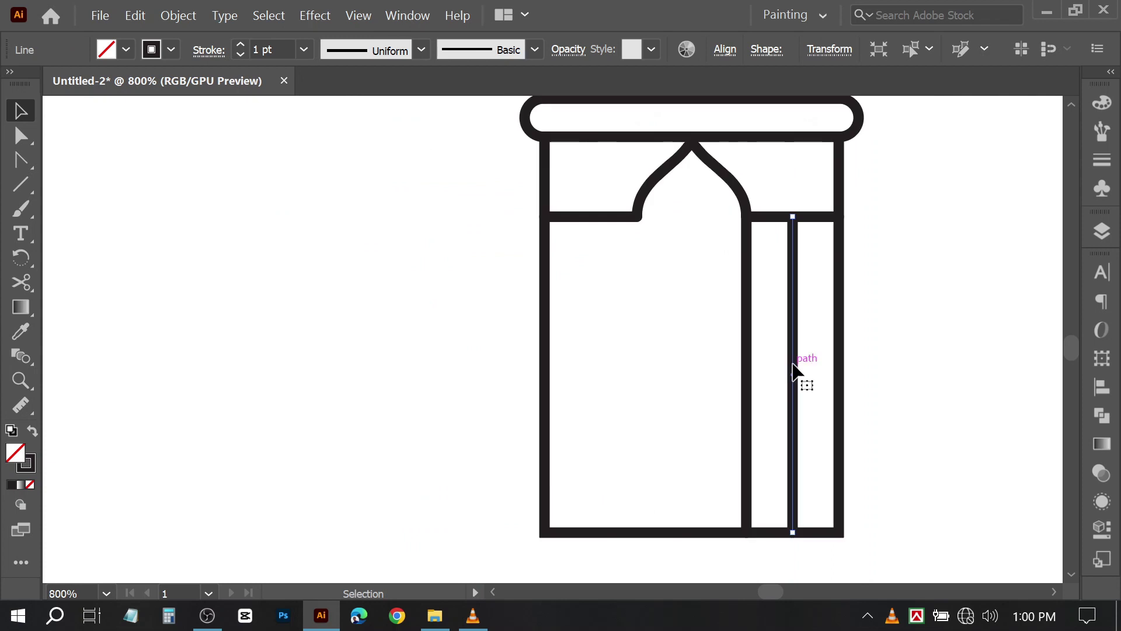
drag(792, 367, 605, 398)
click(1100, 387)
scroll(643, 385, up, 2)
scroll(654, 368, up, 3)
click(688, 396)
drag(688, 396, 563, 479)
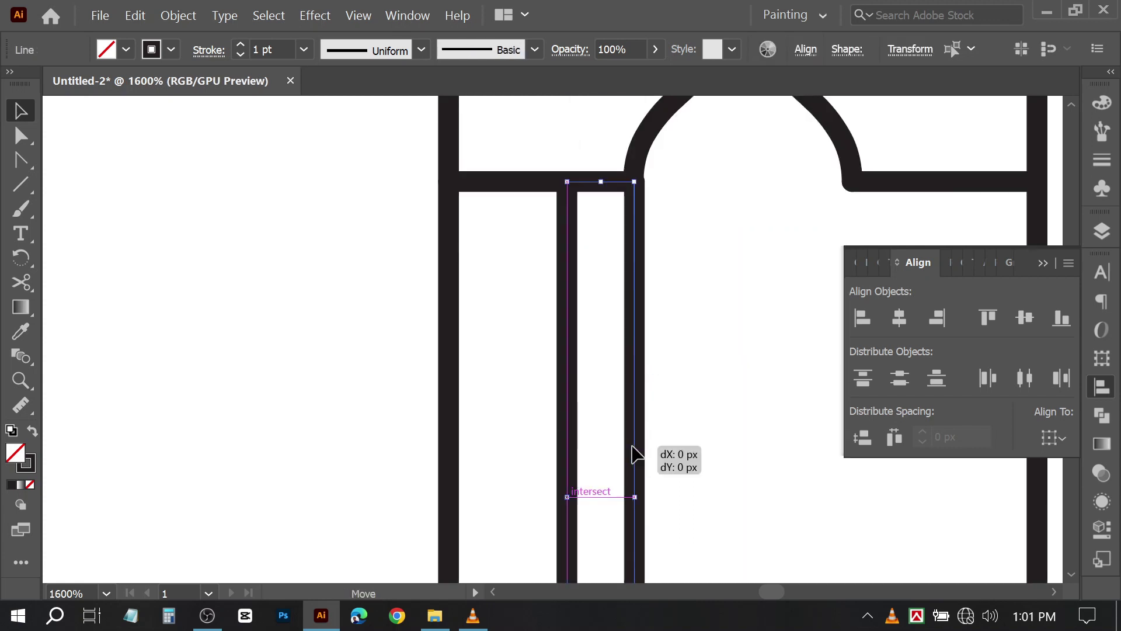
click(707, 439)
Copy the pair of vertical lines to the opposite side so they hang below the arch's right foot
drag(632, 446, 493, 382)
scroll(710, 439, down, 5)
scroll(689, 442, up, 4)
drag(570, 422, 784, 423)
click(691, 395)
scroll(691, 396, down, 2)
scroll(783, 435, up, 1)
scroll(784, 435, down, 3)
scroll(777, 429, up, 1)
Create a copy of the lantern's dome reflected across the horizontal axis
drag(593, 218, 777, 233)
scroll(642, 227, right, 2)
right_click(632, 226)
mouse_move(721, 489)
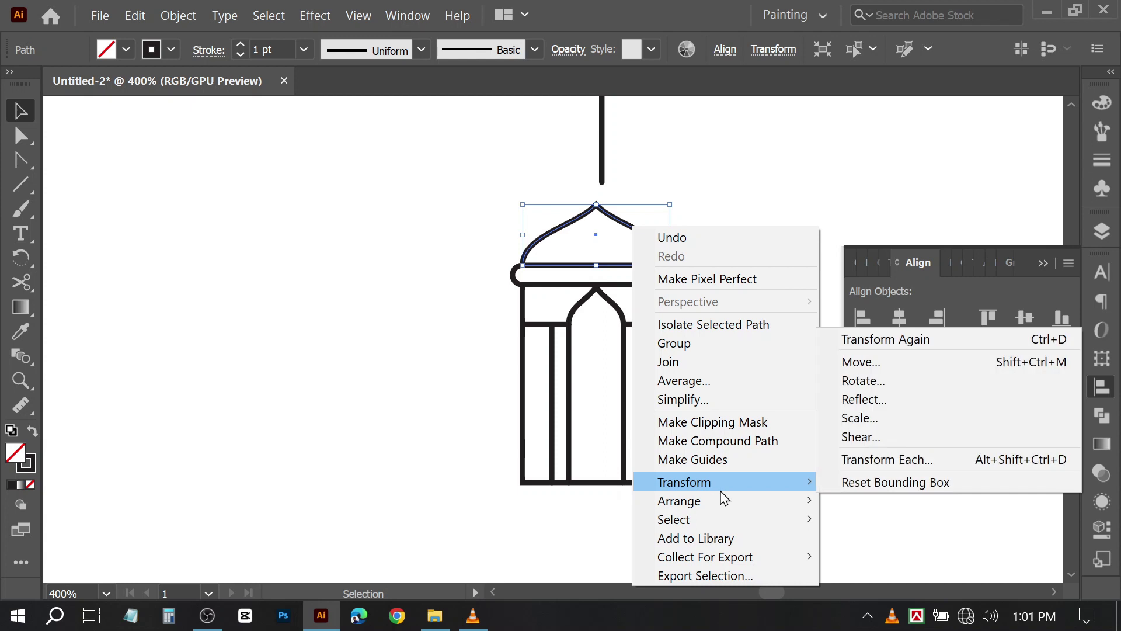
click(864, 399)
click(427, 199)
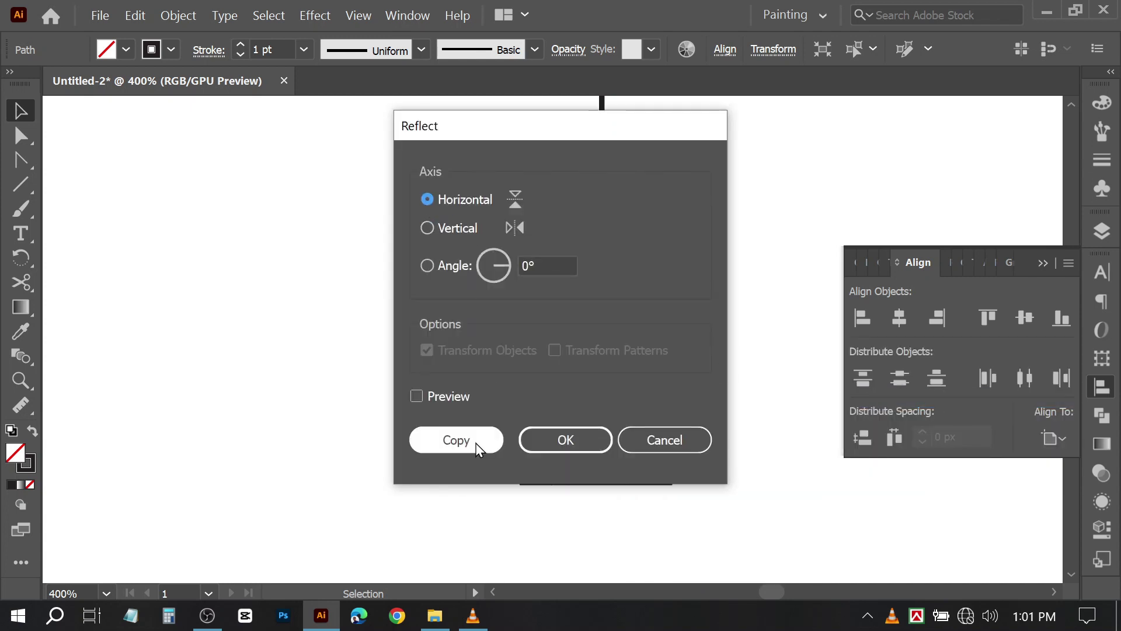
click(475, 444)
Move the upside-down dome to the bottom edge of the lantern body as its base
drag(625, 219, 628, 460)
key(ctrl+z)
scroll(624, 262, up, 2)
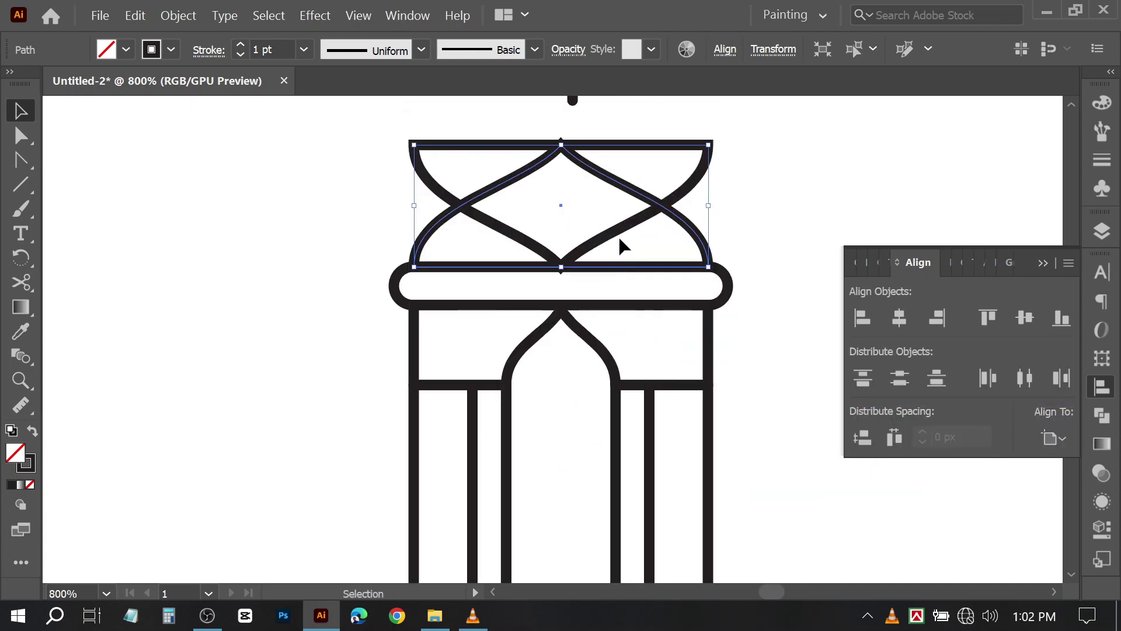
scroll(622, 237, down, 2)
click(629, 233)
drag(630, 226, 630, 501)
click(762, 459)
scroll(762, 459, down, 2)
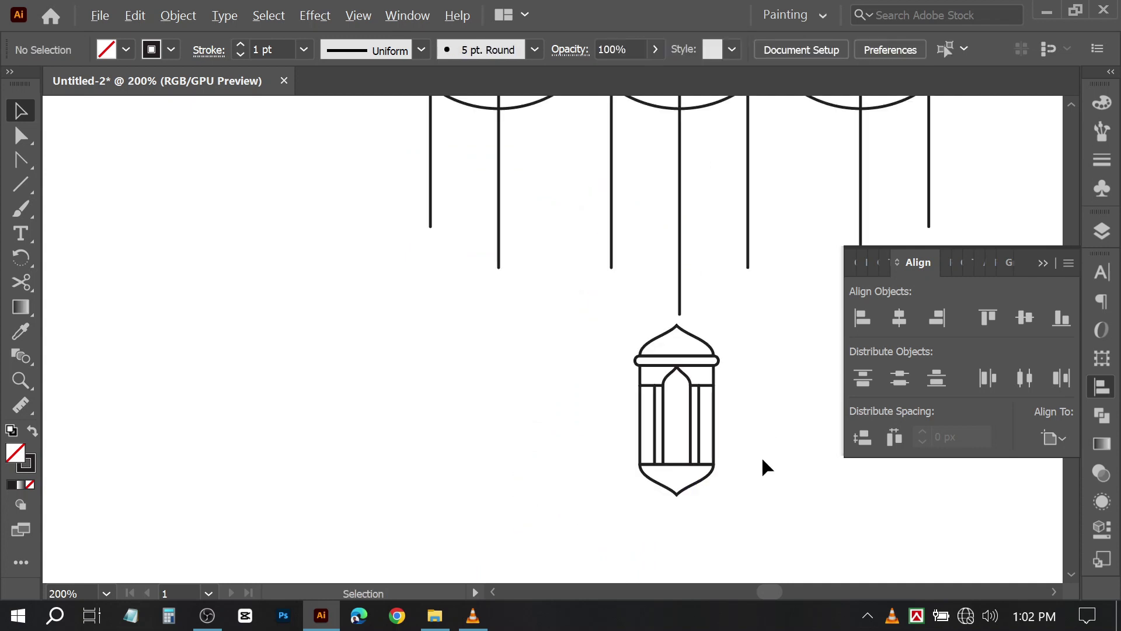
scroll(610, 415, up, 3)
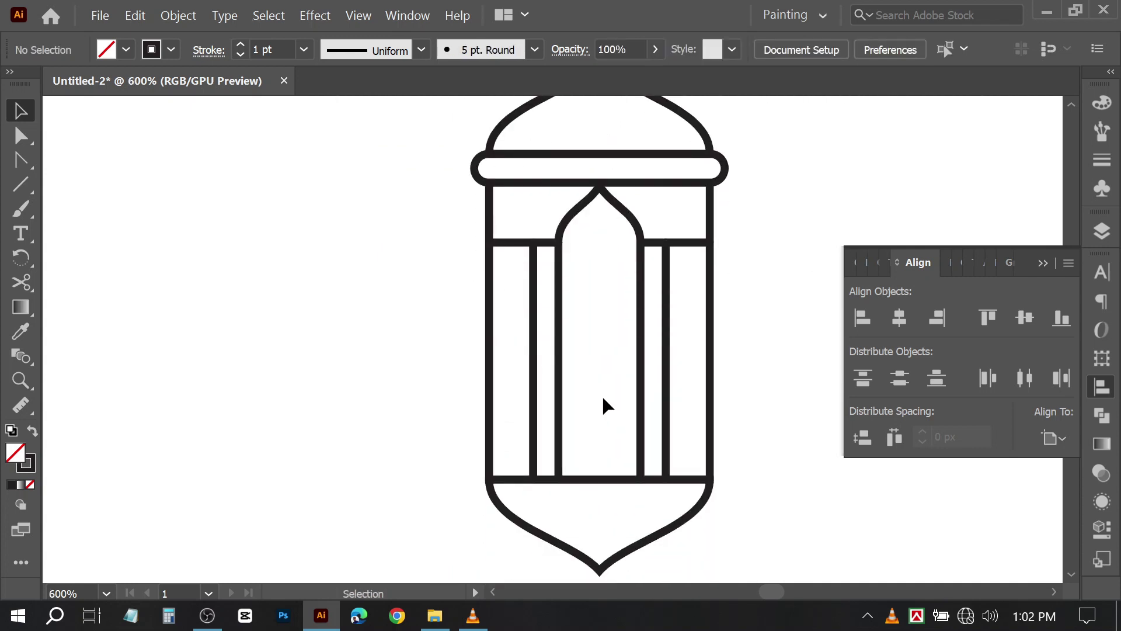
Select the whole lantern and shift it sideways so it is centered under the central string
scroll(604, 403, down, 2)
drag(463, 284, 728, 536)
scroll(620, 427, right, 1)
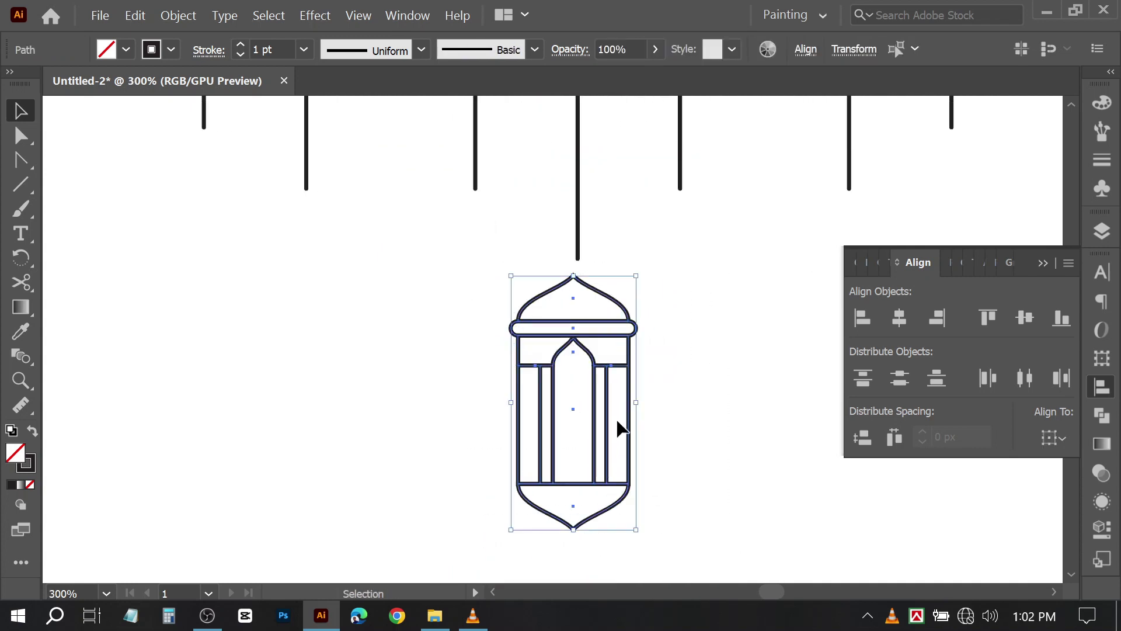
drag(608, 433, 613, 434)
click(682, 434)
scroll(678, 432, up, 1)
scroll(666, 426, right, 3)
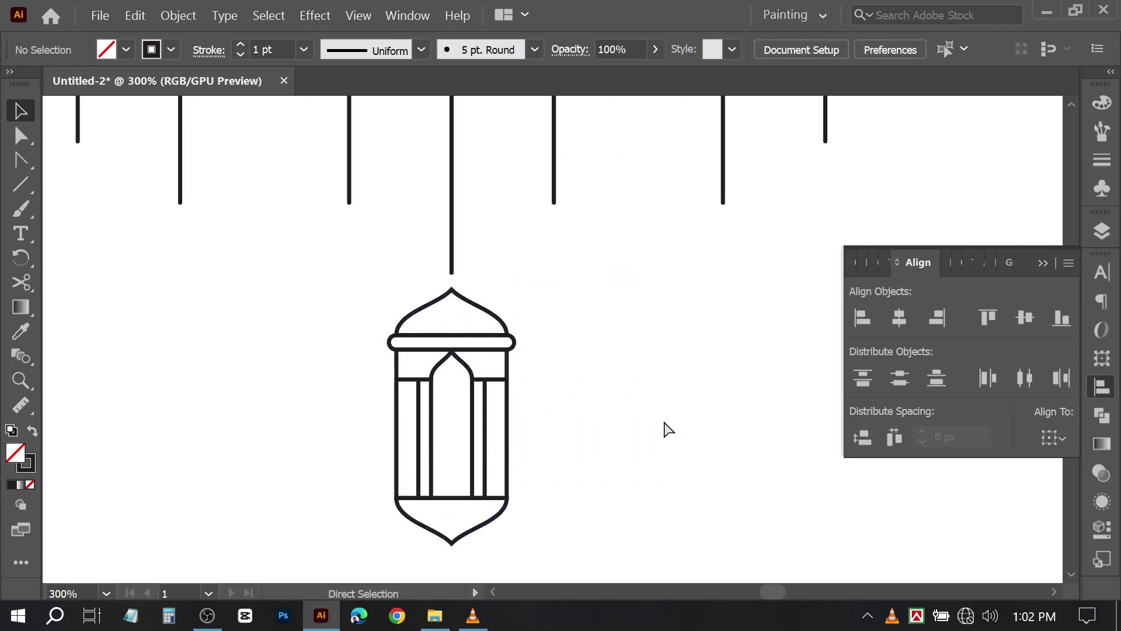
Draw a circle about 5 px across beside the lantern and move it onto the dome's tip
scroll(665, 425, down, 2)
right_click(27, 183)
click(62, 213)
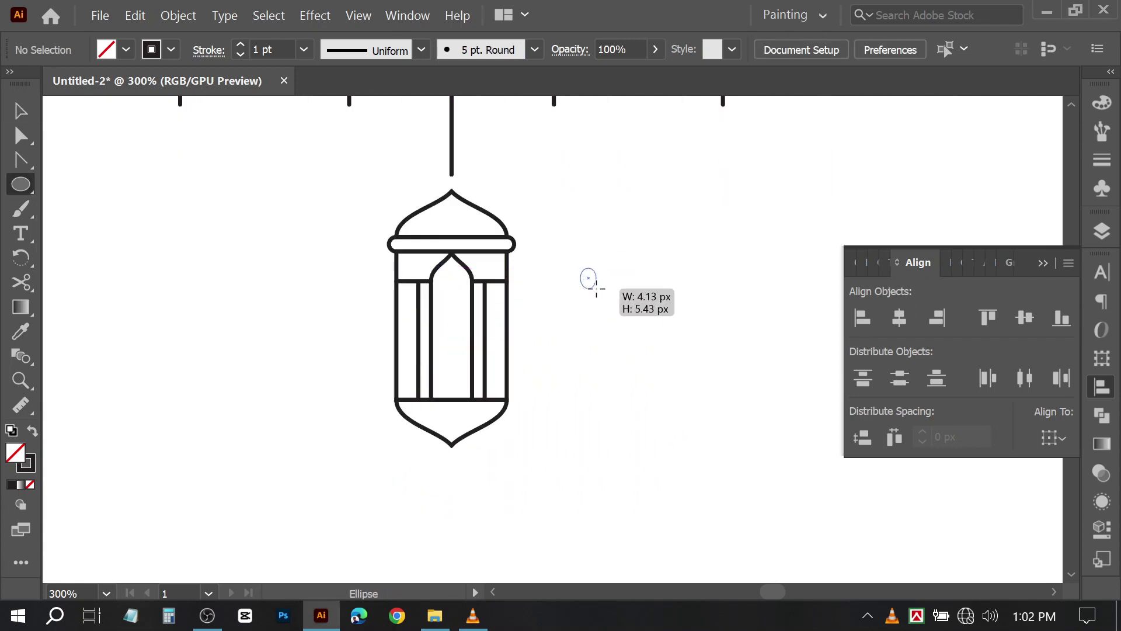
drag(596, 288, 599, 286)
scroll(468, 230, up, 3)
scroll(462, 235, up, 1)
key(v)
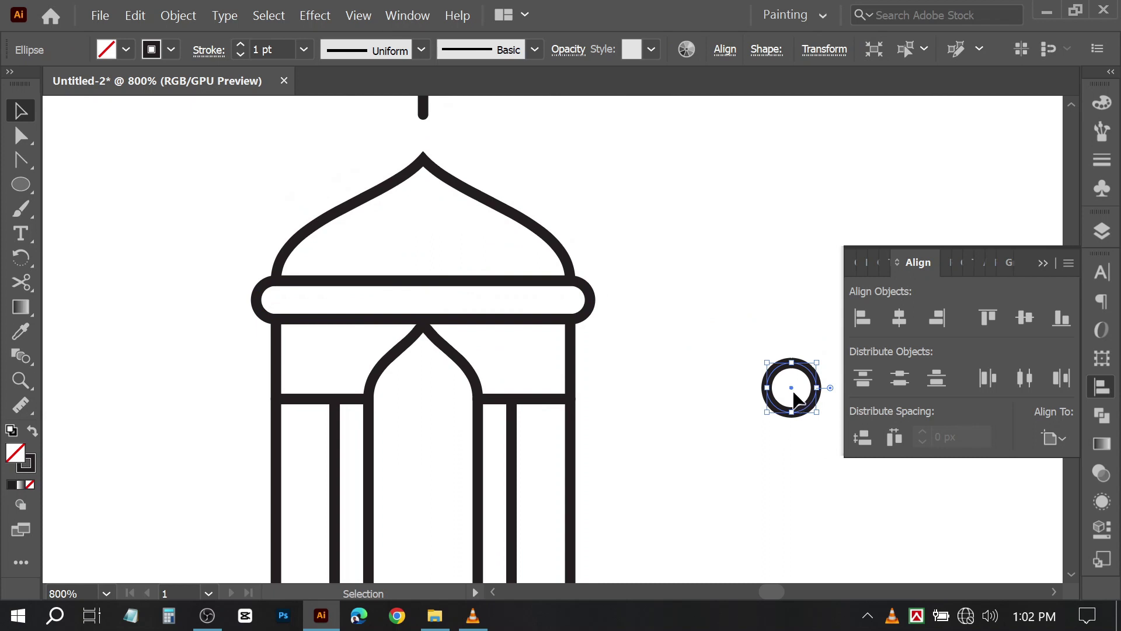
click(798, 417)
drag(795, 411, 426, 162)
Shrink the ring slightly and fit it between the central string's end and the dome's tip
scroll(434, 161, up, 2)
scroll(434, 161, up, 3)
click(453, 295)
mouse_move(452, 289)
mouse_down()
mouse_move(452, 265)
mouse_move(620, 283)
mouse_move(557, 268)
mouse_move(445, 288)
mouse_move(445, 275)
mouse_up()
click(503, 291)
click(552, 267)
scroll(552, 267, down, 2)
scroll(496, 263, up, 3)
click(497, 351)
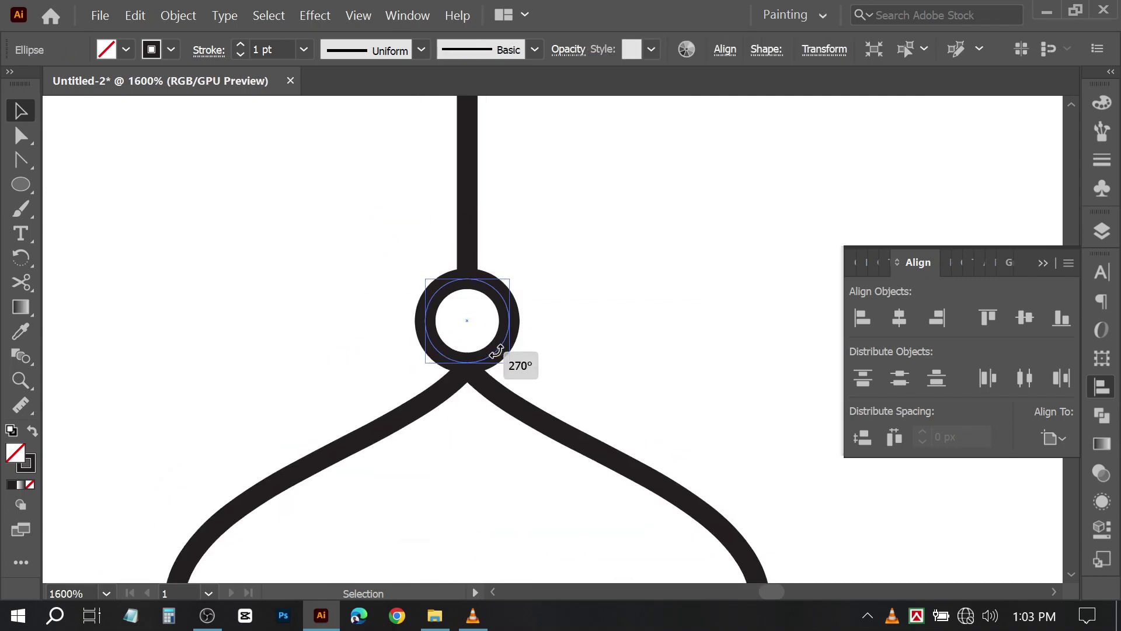
key(ctrl+z)
drag(495, 356, 488, 343)
click(562, 374)
Raise the ring along the string so the dome's tip no longer pokes into it
scroll(562, 373, down, 2)
scroll(492, 364, up, 2)
drag(602, 391, 514, 326)
key(Down)
scroll(484, 367, up, 2)
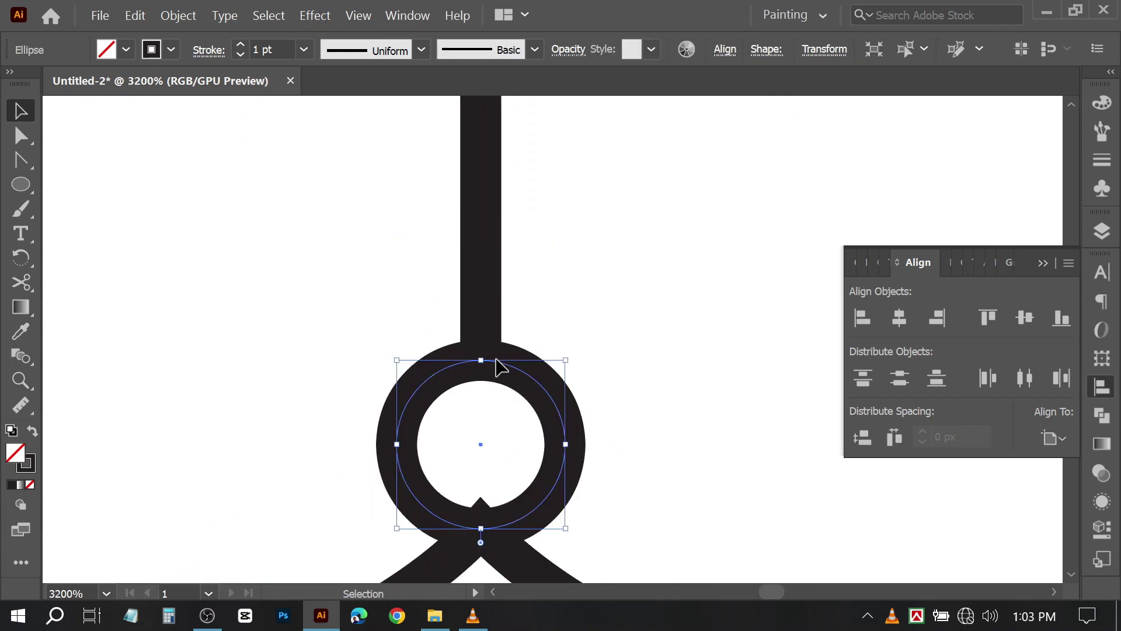
drag(510, 366, 509, 319)
click(672, 318)
scroll(672, 318, down, 3)
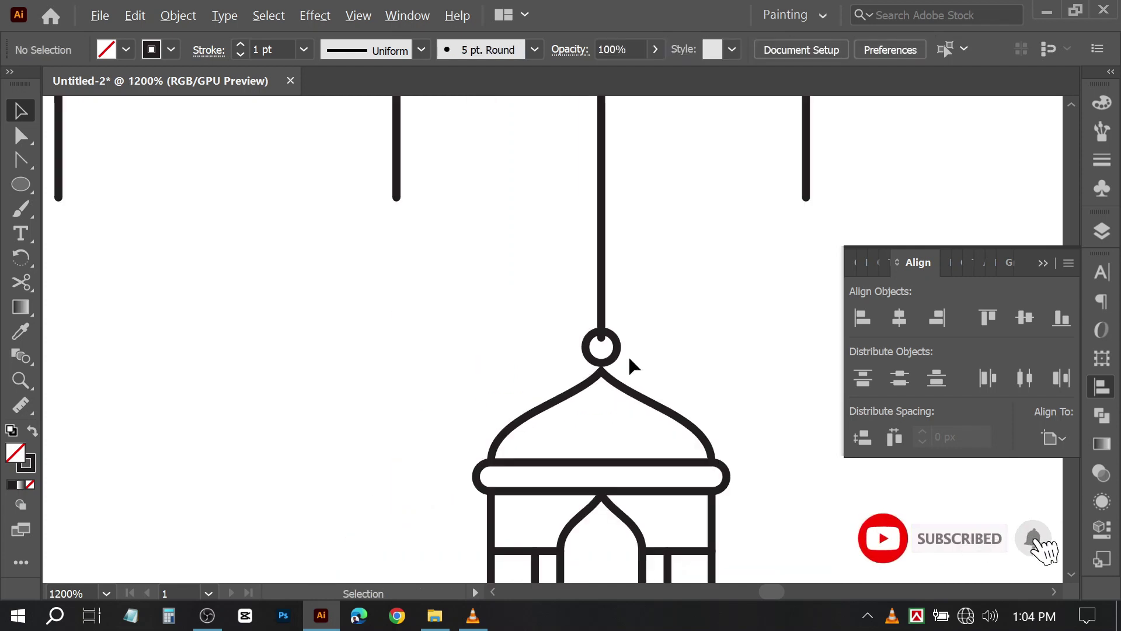
Shorten the central string so it ends on the ring's upper edge
scroll(607, 385, up, 2)
scroll(609, 362, up, 2)
click(602, 350)
drag(596, 341, 596, 315)
click(672, 318)
scroll(672, 319, down, 9)
scroll(666, 354, up, 5)
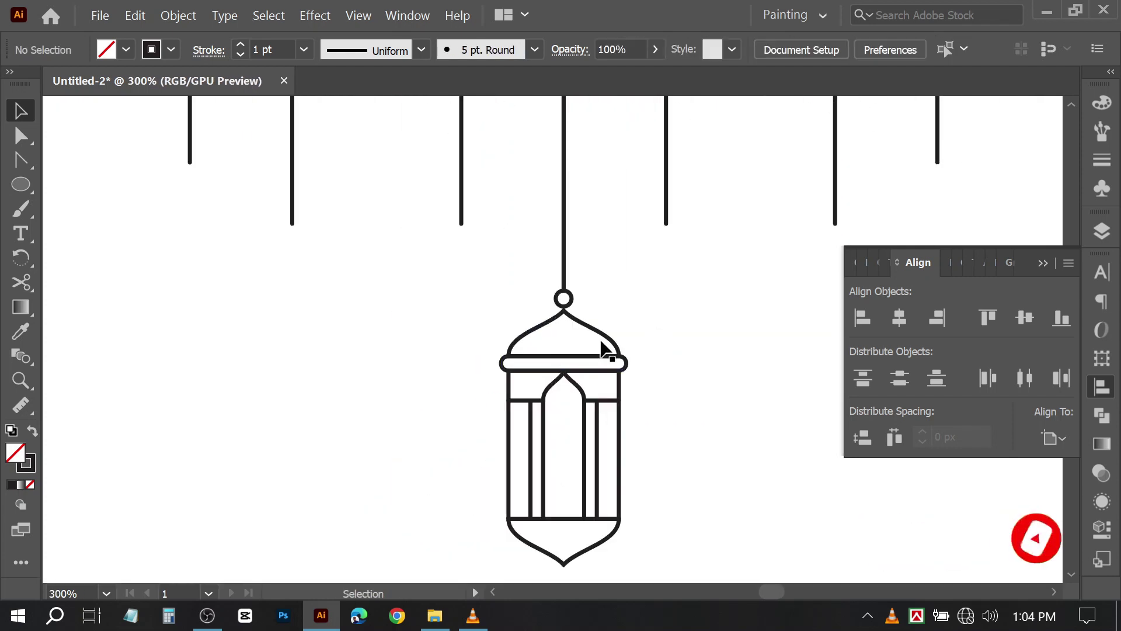
Duplicate the ring above the dome and place the copy beside the lantern
click(570, 190)
scroll(581, 246, down, 5)
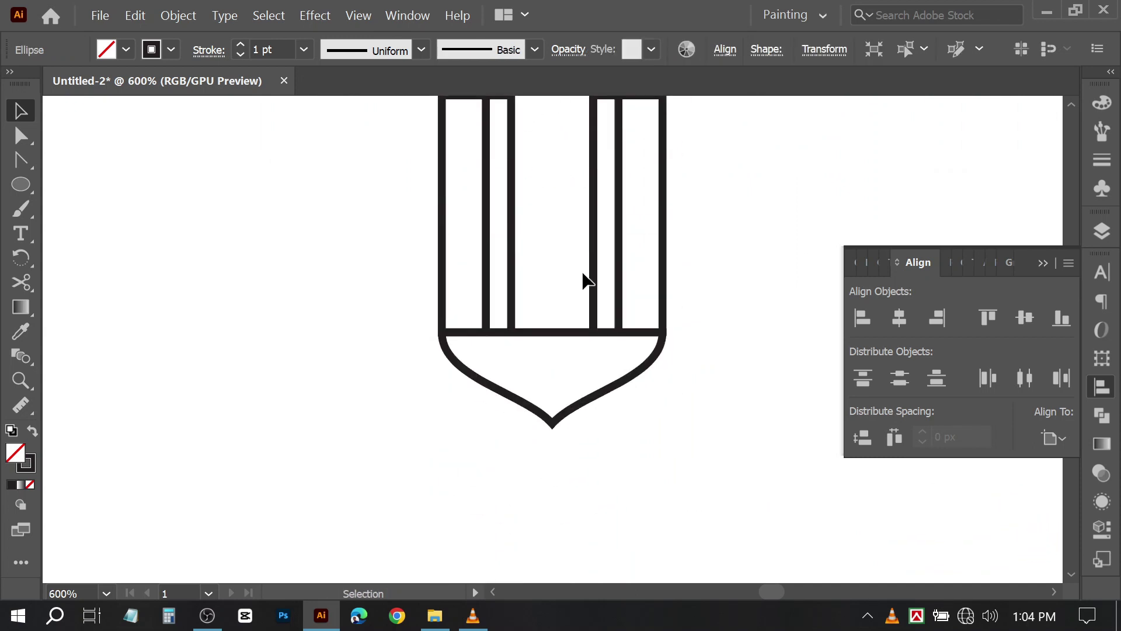
scroll(588, 343, down, 3)
scroll(588, 269, up, 3)
scroll(616, 233, right, 1)
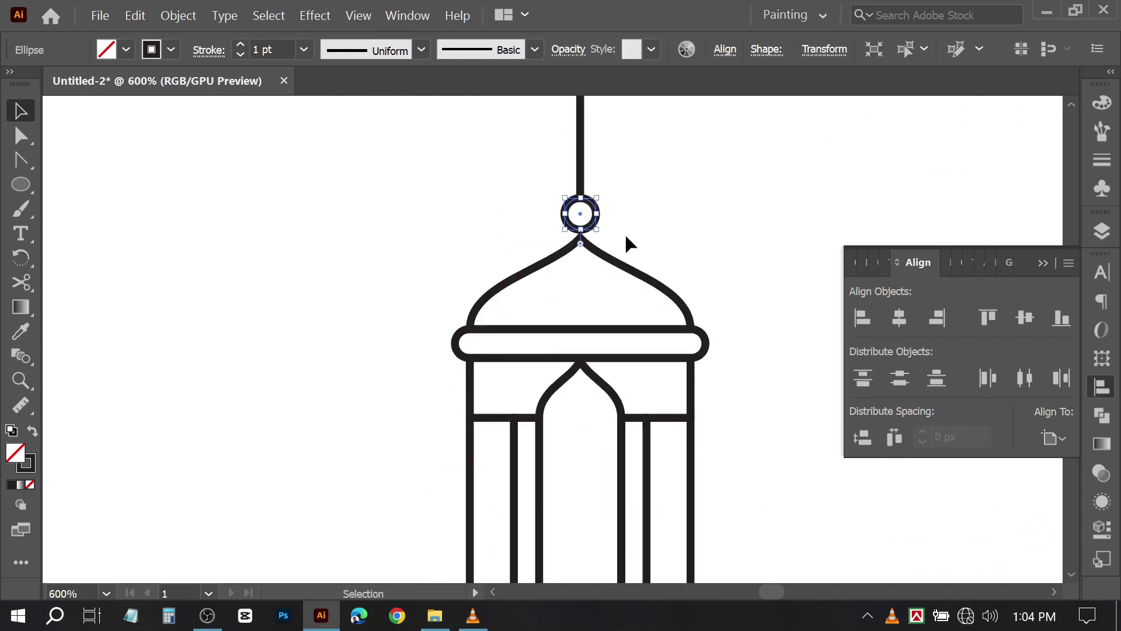
click(626, 235)
drag(590, 225, 799, 508)
key(ctrl+f)
click(734, 340)
Attach the copied ring to the pointed bottom tip of the lantern's base
scroll(734, 340, down, 9)
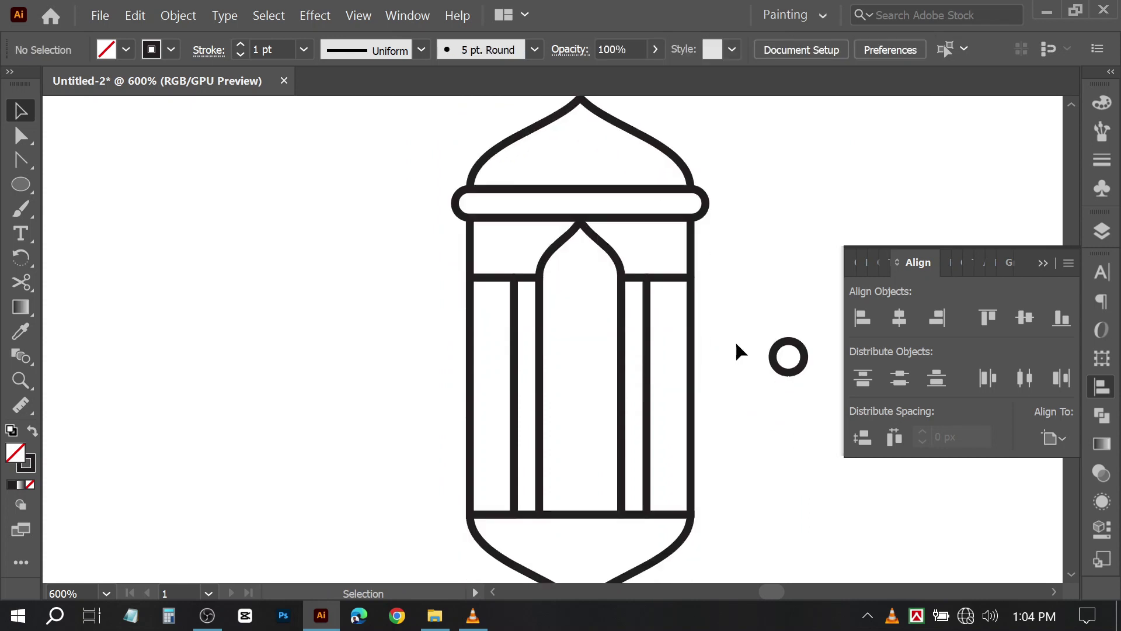
drag(788, 260, 580, 528)
click(697, 497)
scroll(697, 496, down, 3)
scroll(696, 495, up, 3)
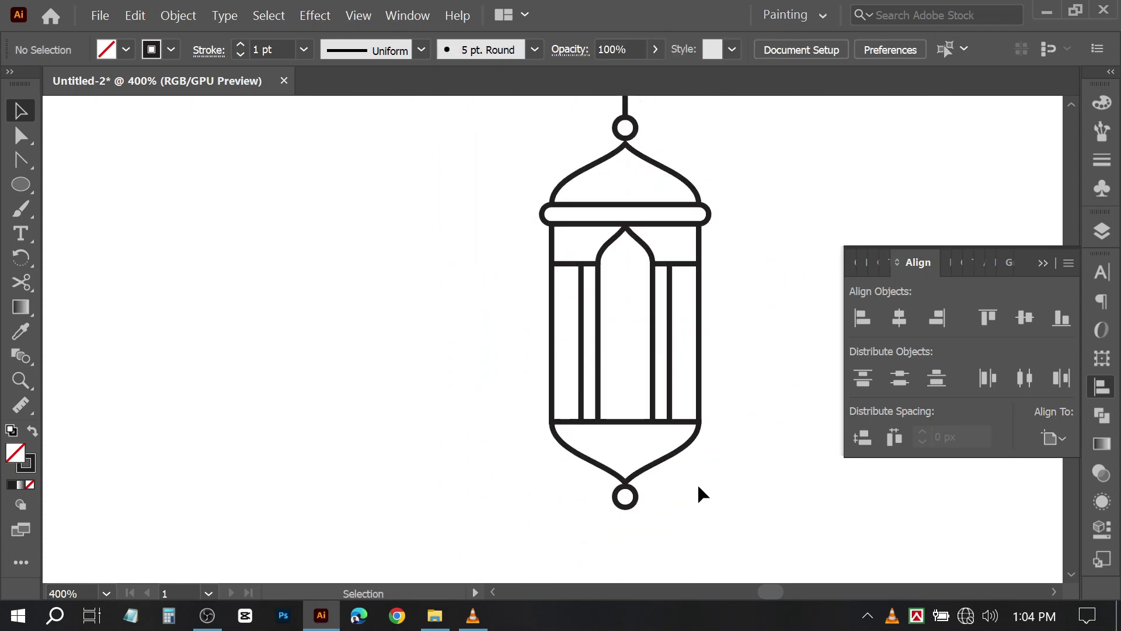
scroll(637, 391, down, 1)
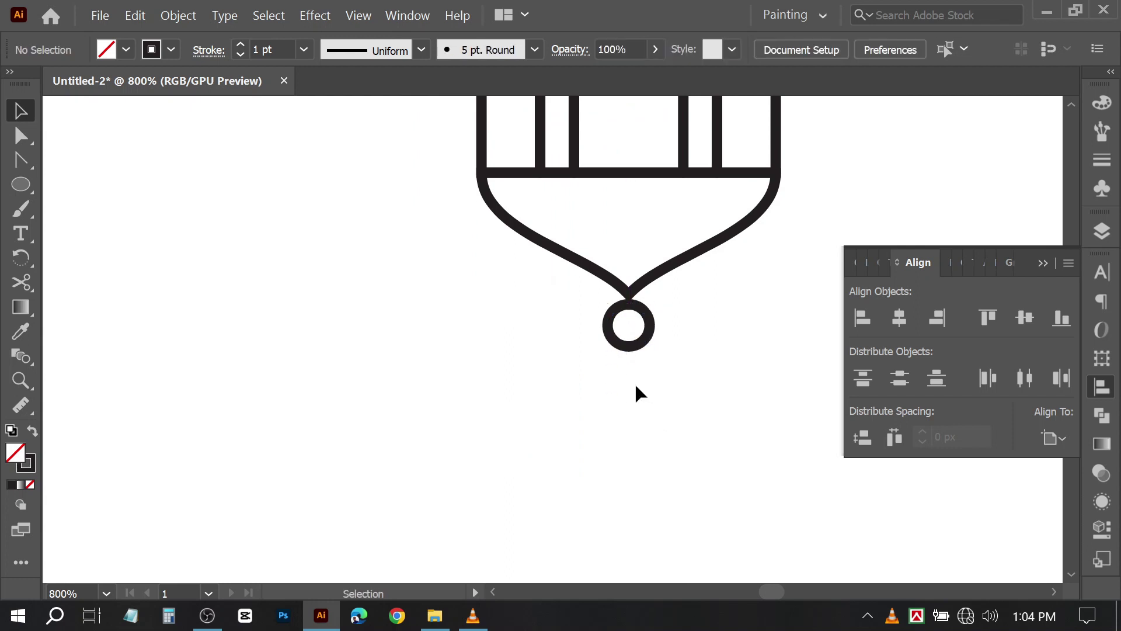
Draw a short vertical line hanging straight down from the lower ring
click(23, 184)
click(93, 283)
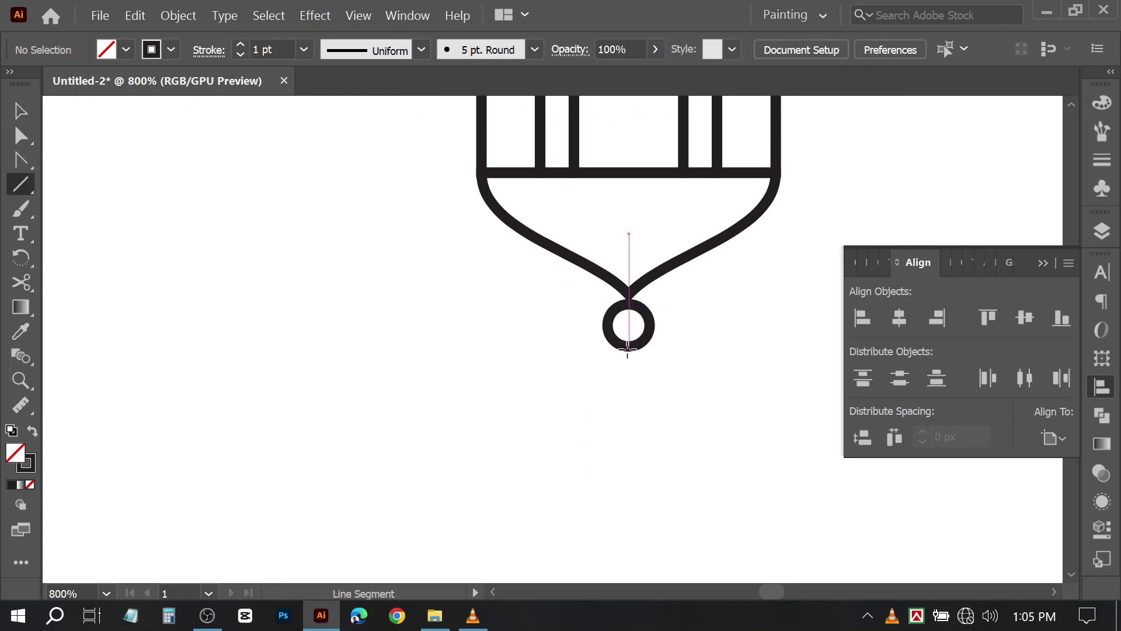
drag(631, 347, 631, 434)
click(22, 113)
click(594, 425)
scroll(595, 425, up, 1)
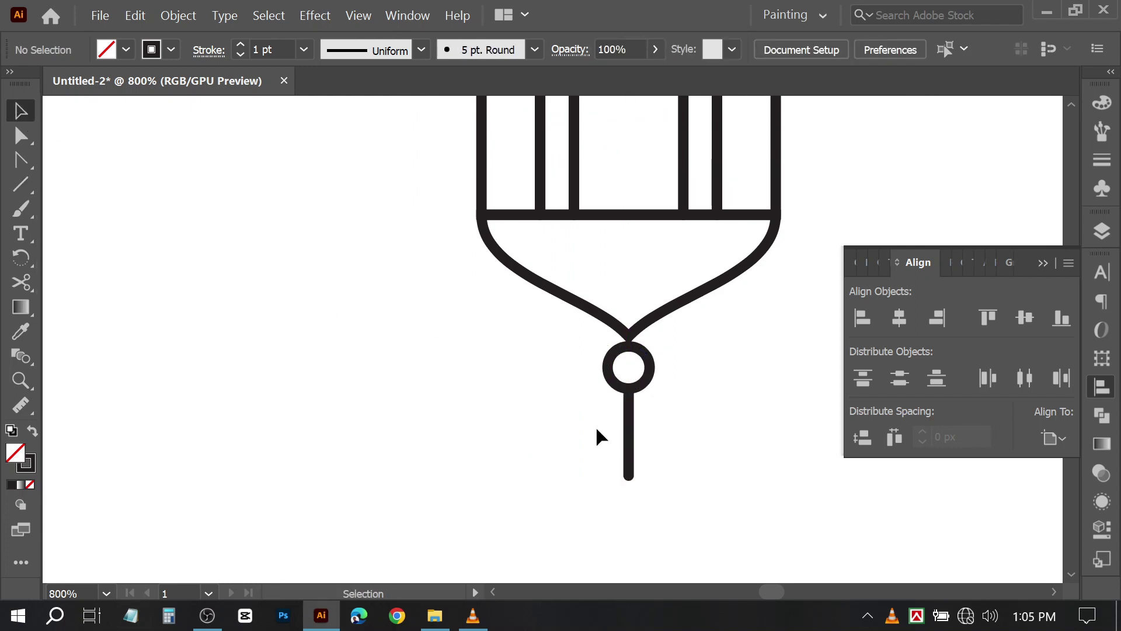
scroll(646, 461, down, 5)
scroll(695, 395, up, 3)
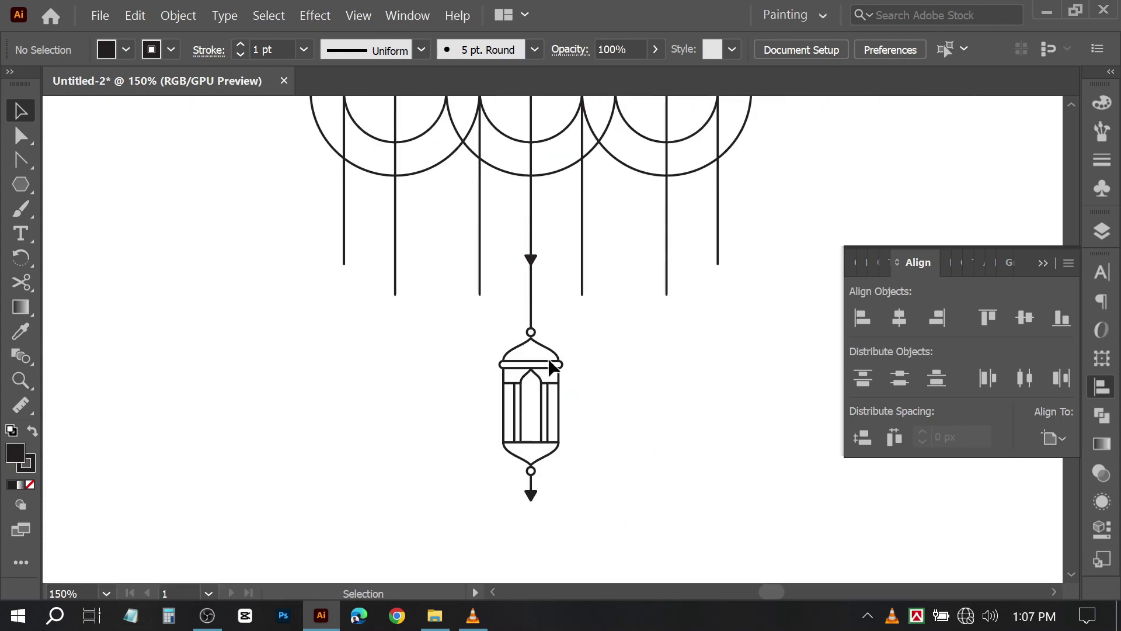
Create a five-pointed star with radii of 25 px and 50 px, and remove its fill
scroll(607, 350, up, 3)
click(25, 183)
click(76, 256)
click(746, 458)
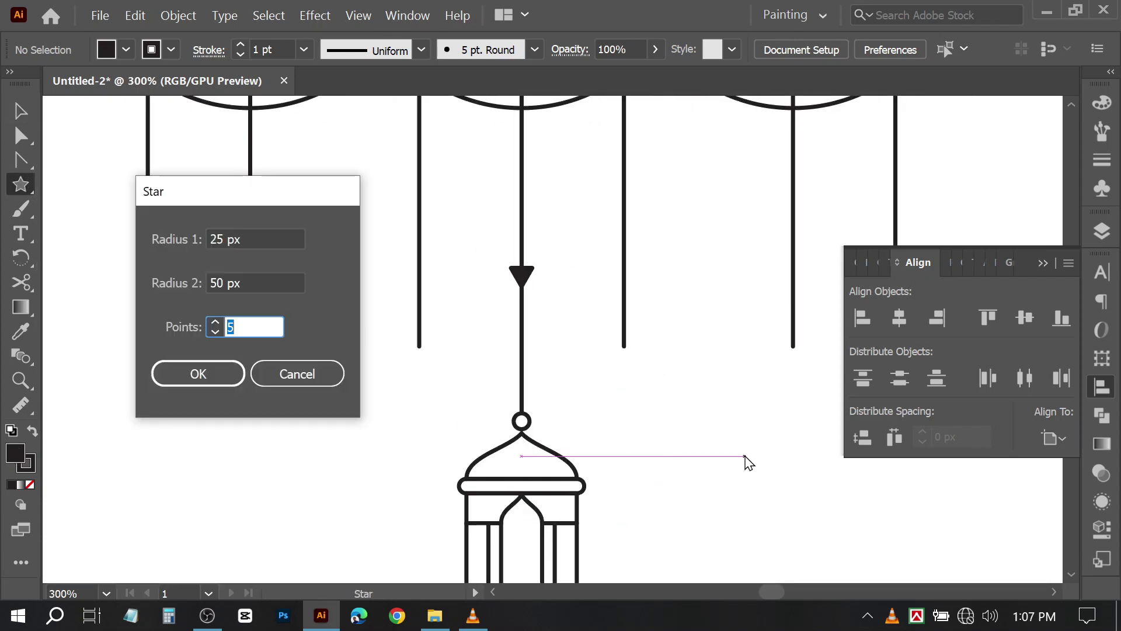
click(212, 369)
scroll(212, 366, down, 2)
scroll(181, 280, right, 1)
click(30, 484)
click(21, 111)
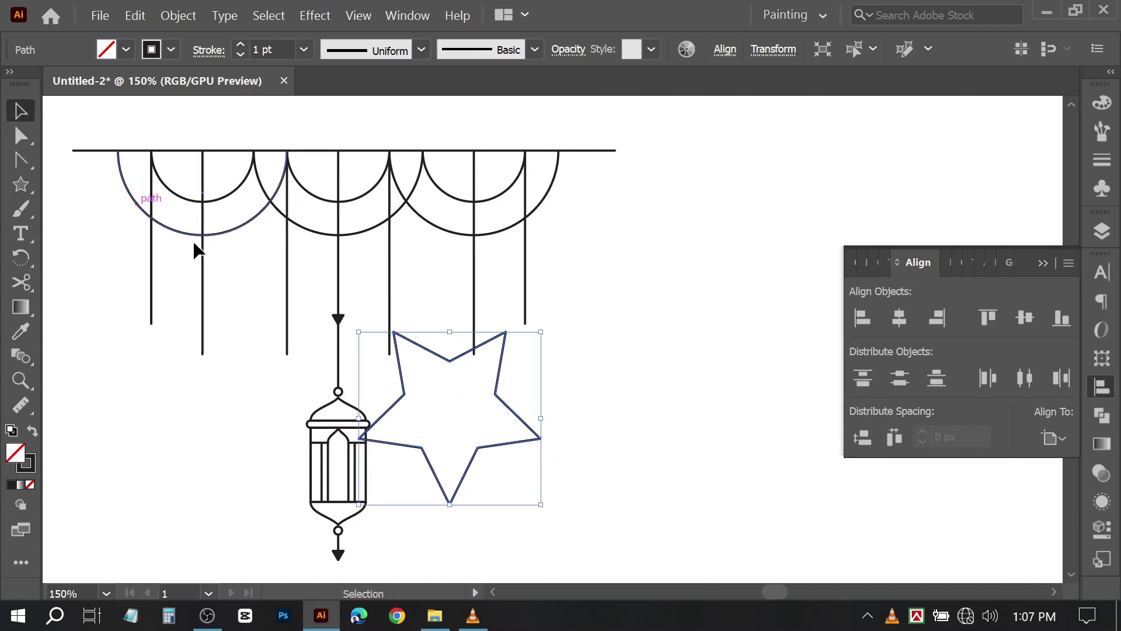
Scale the star down to a small ornament and move it to the end of the right arc's middle string
drag(543, 420, 468, 446)
scroll(464, 409, up, 2)
drag(446, 438, 494, 332)
click(496, 312)
scroll(496, 312, up, 4)
Rotate the star so one point faces straight up and attach that point to the string's end
click(513, 376)
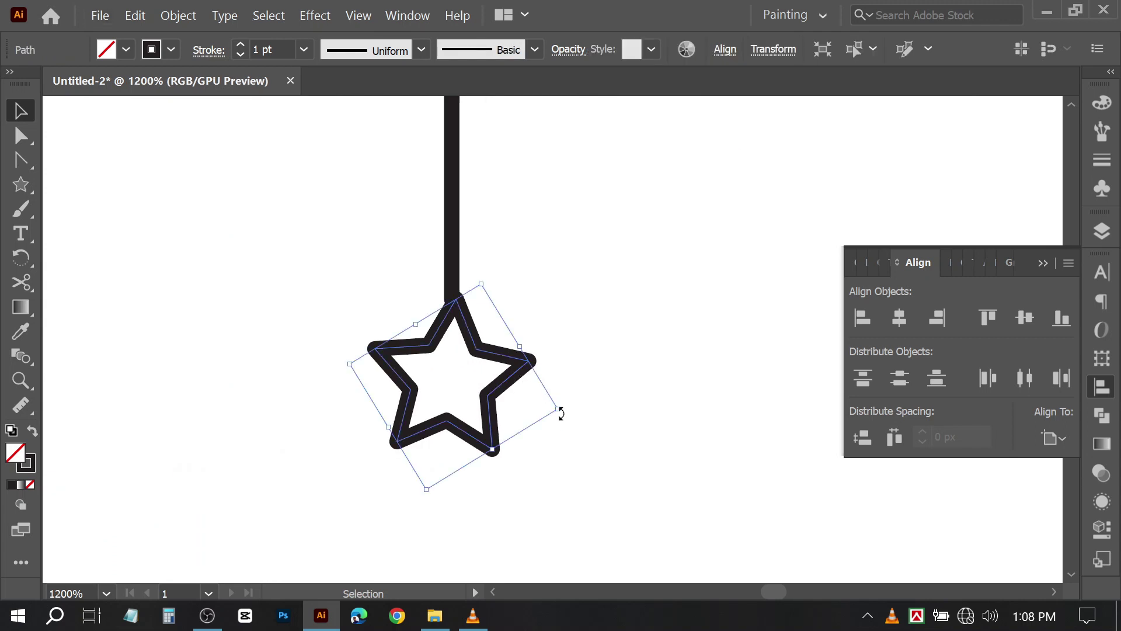
drag(560, 413, 565, 408)
click(478, 351)
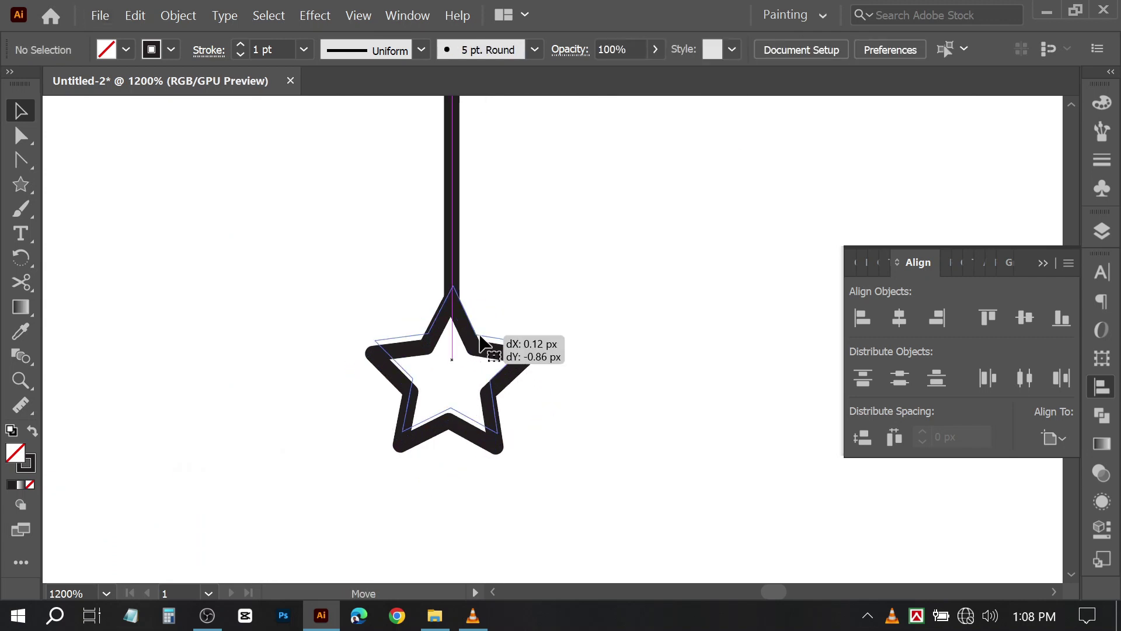
key(ctrl+plus)
click(662, 355)
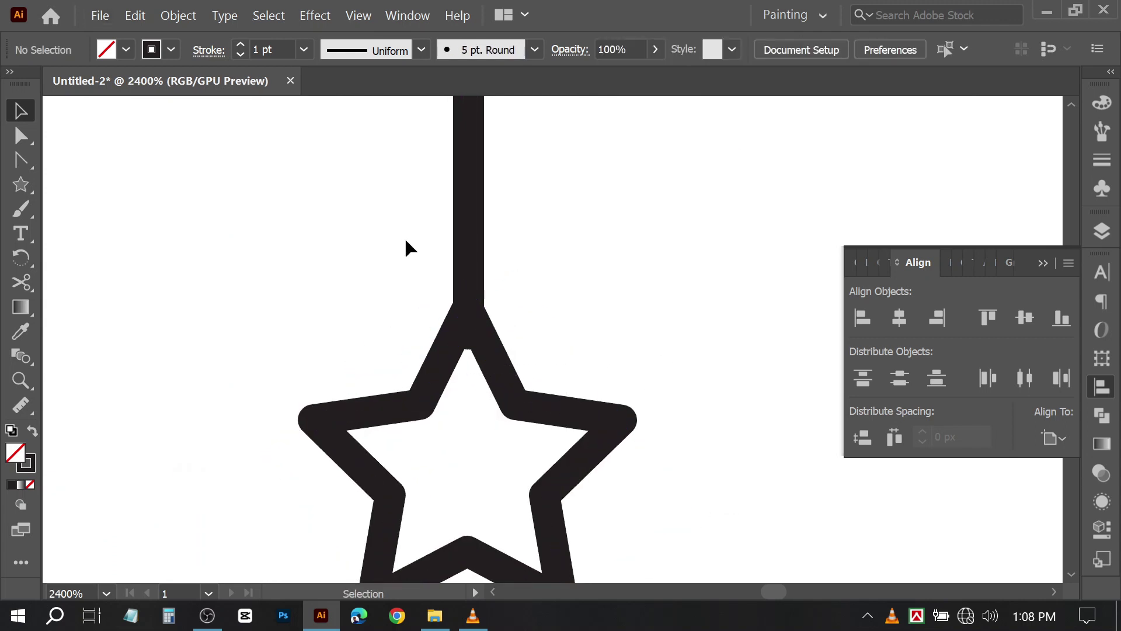
Align the star horizontally with the string it hangs from
drag(404, 236, 658, 451)
click(657, 450)
click(625, 435)
drag(692, 517, 693, 519)
click(616, 279)
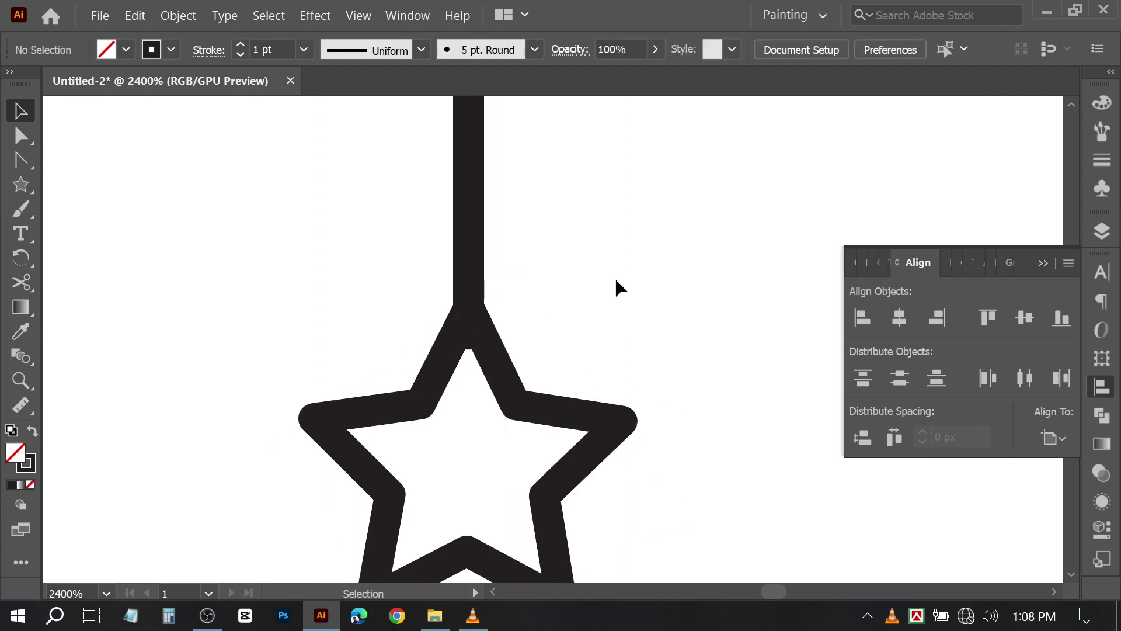
click(475, 275)
shift+click(519, 393)
click(593, 363)
scroll(597, 367, down, 4)
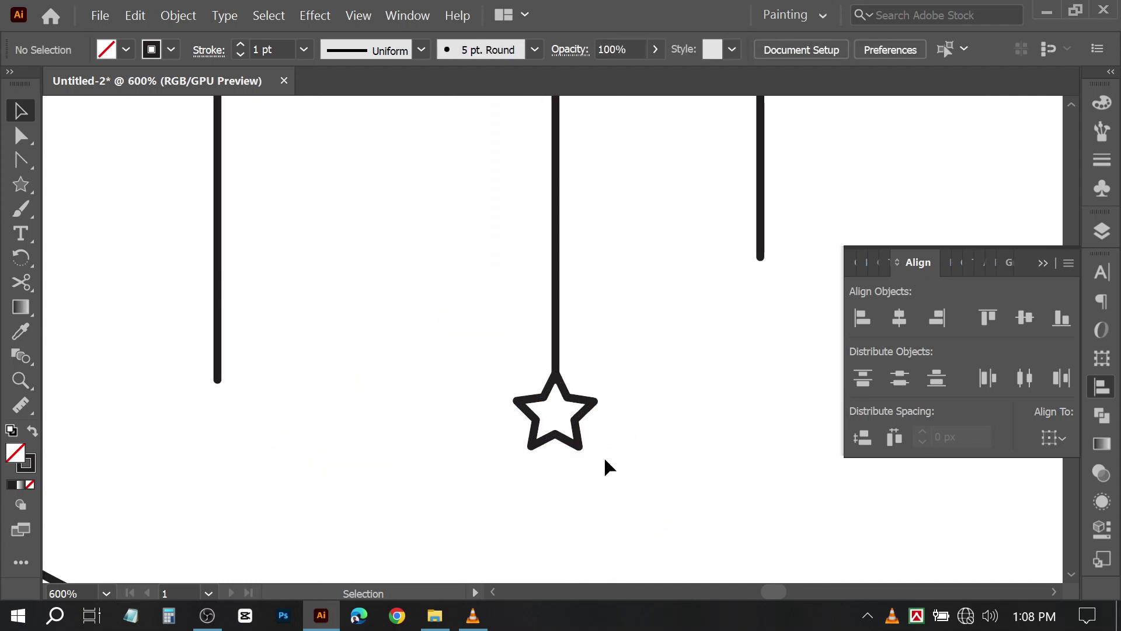
Move the star down, away from the end of the right arc's middle string
click(576, 438)
click(638, 386)
scroll(642, 383, down, 1)
scroll(642, 390, down, 4)
scroll(545, 415, up, 2)
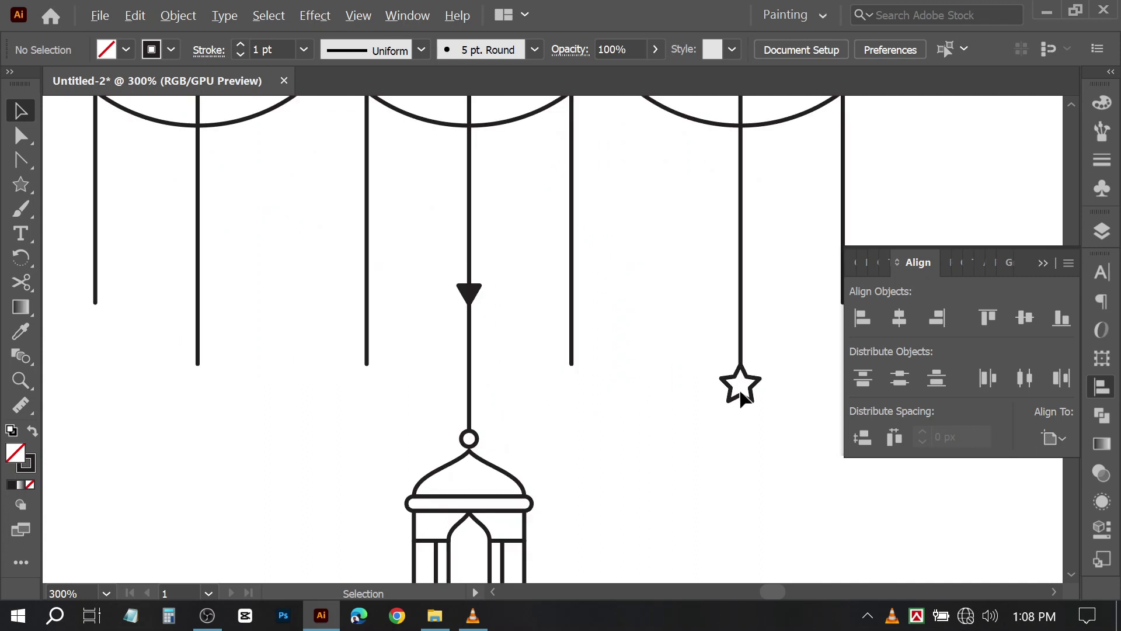
scroll(623, 412, down, 2)
scroll(684, 396, up, 4)
scroll(702, 390, down, 1)
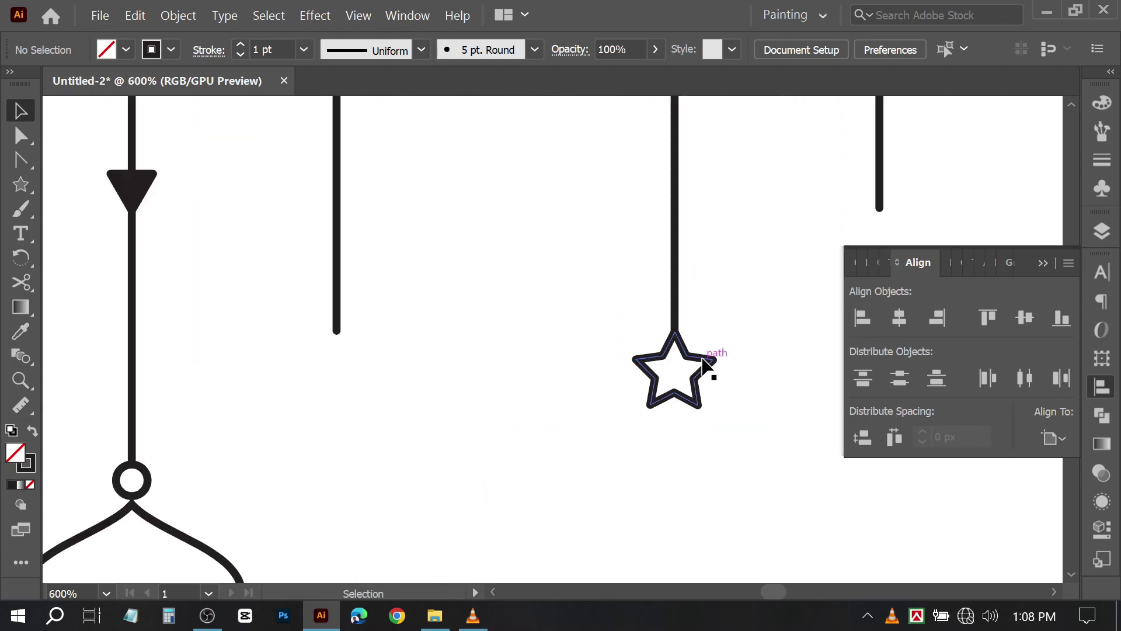
drag(703, 360, 695, 487)
Shorten the middle strings of the left and right arcs together so they end above the outermost strings
click(676, 332)
scroll(630, 374, down, 3)
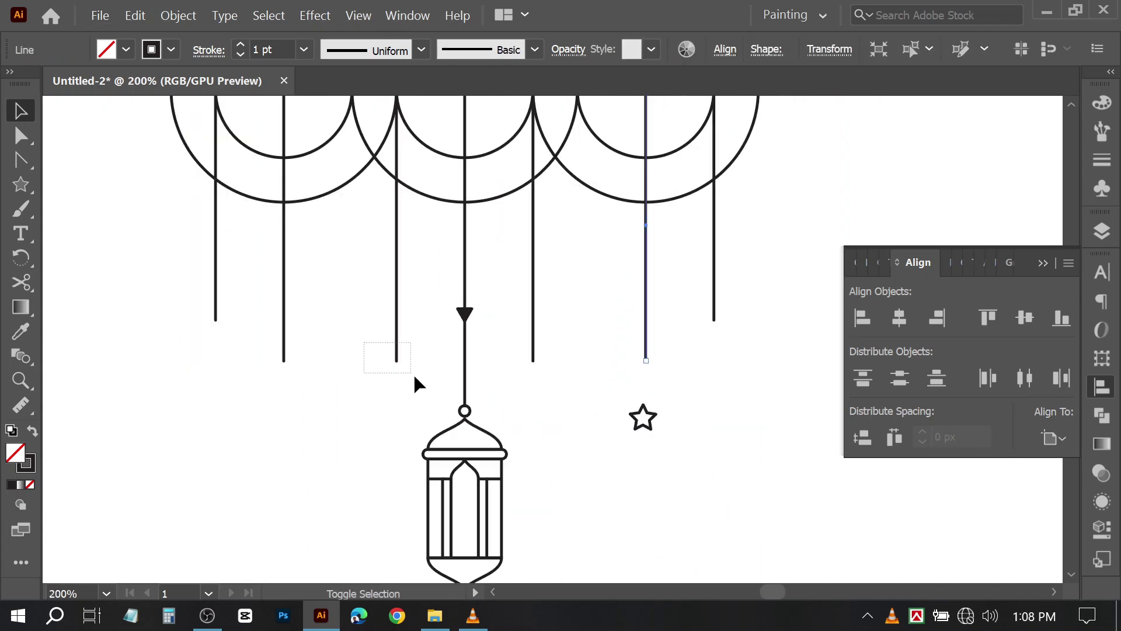
drag(414, 377, 417, 378)
drag(260, 338, 306, 375)
drag(598, 343, 657, 384)
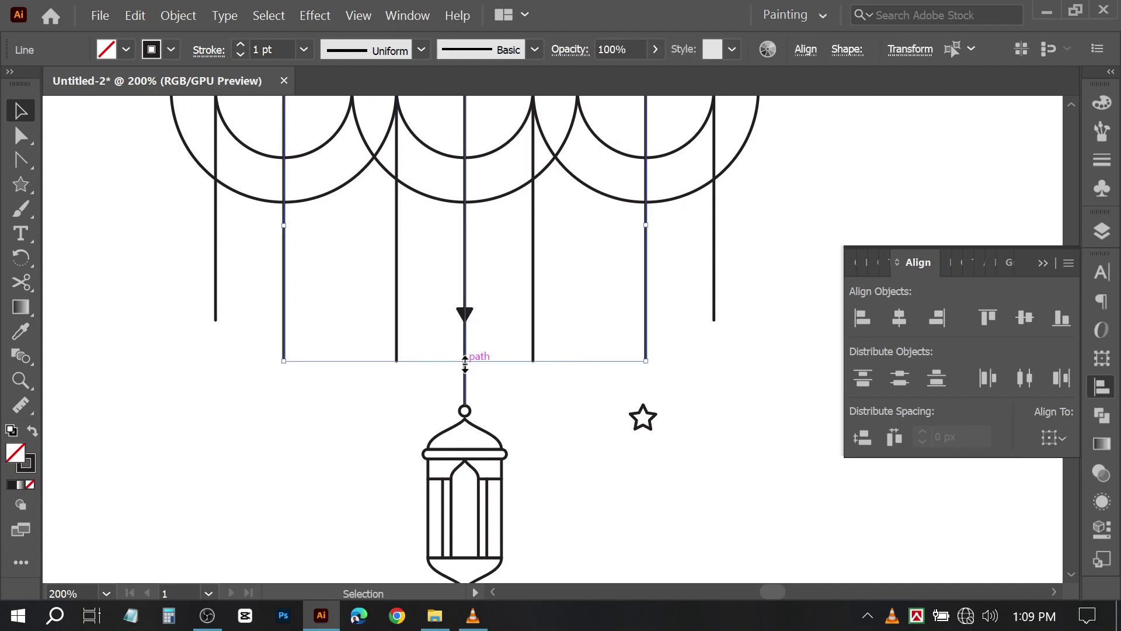
drag(465, 361, 465, 292)
scroll(660, 450, up, 1)
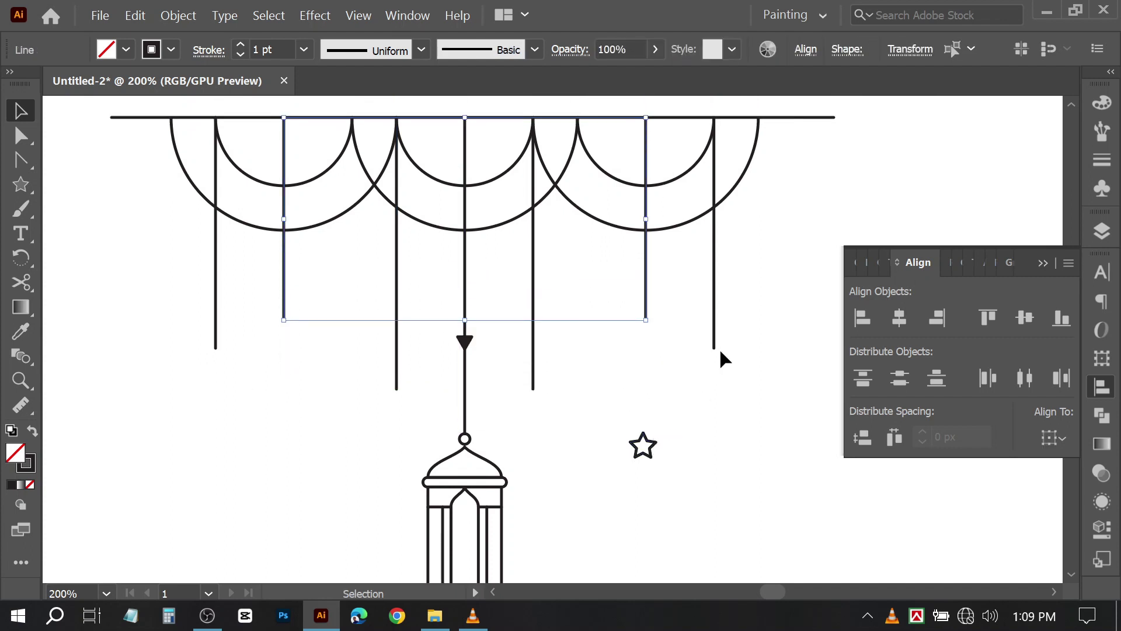
Shorten the two strings flanking the lantern's string to the same level as the outermost strings
click(396, 379)
shift+drag(513, 378, 582, 418)
drag(465, 389, 465, 349)
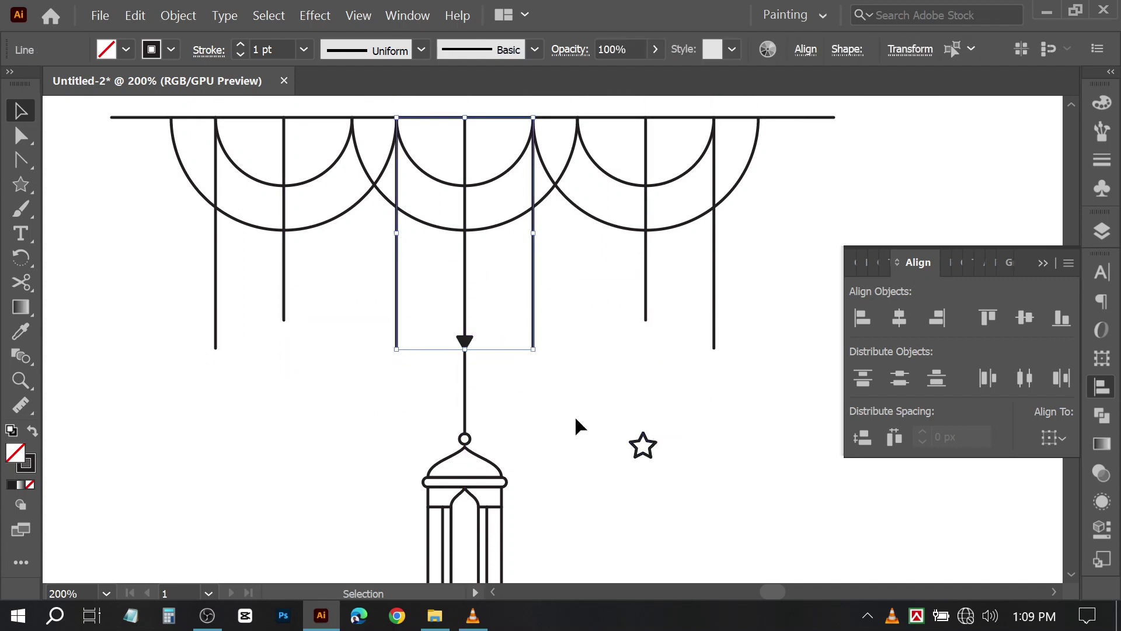
click(576, 419)
Shorten the centre string so it ends a little below its triangle ornament
click(464, 404)
drag(465, 434, 465, 389)
click(503, 410)
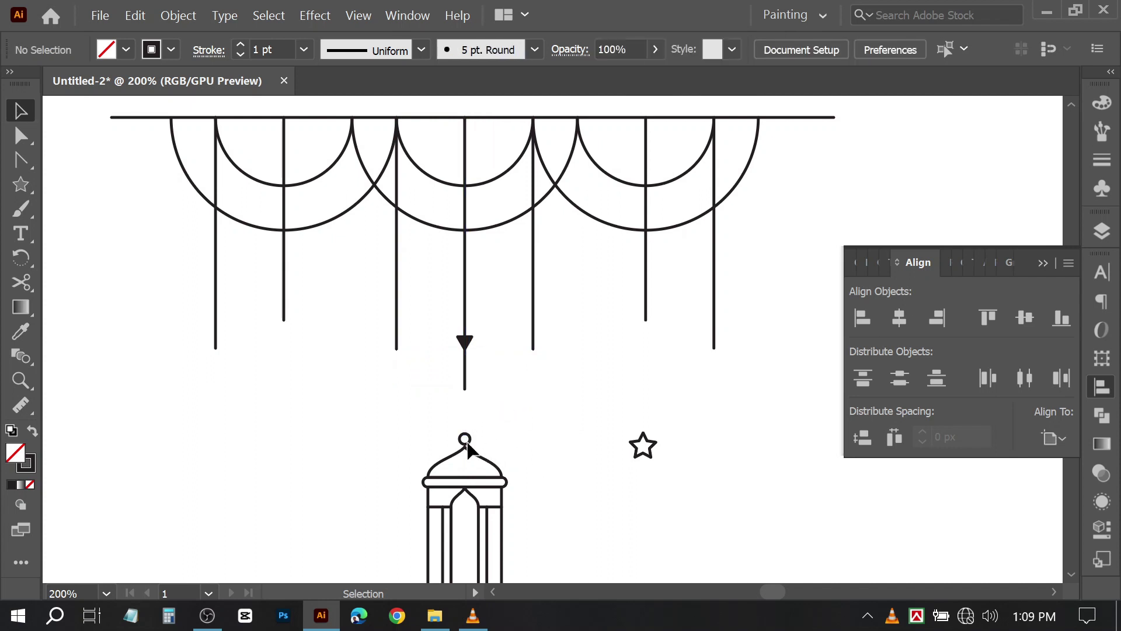
Move the whole lantern up to the centre string's new end and reattach the star to the right arc's middle string
scroll(467, 442, down, 5)
drag(404, 289, 601, 517)
scroll(486, 455, up, 7)
drag(484, 414, 485, 329)
click(593, 317)
scroll(597, 318, down, 2)
scroll(625, 327, up, 4)
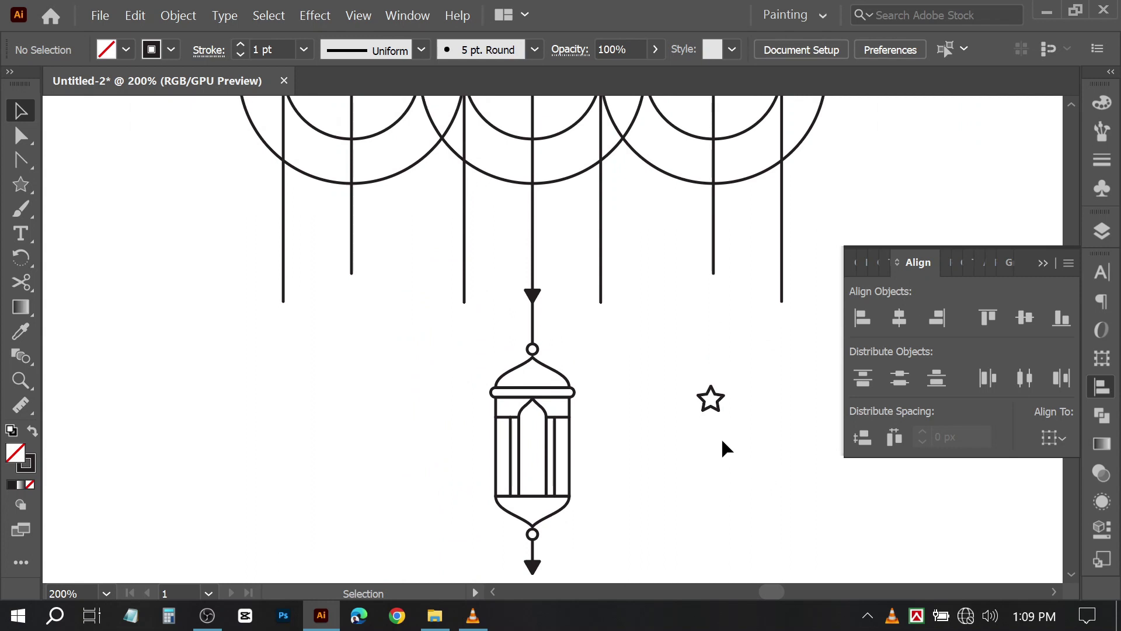
drag(712, 410, 713, 292)
click(771, 466)
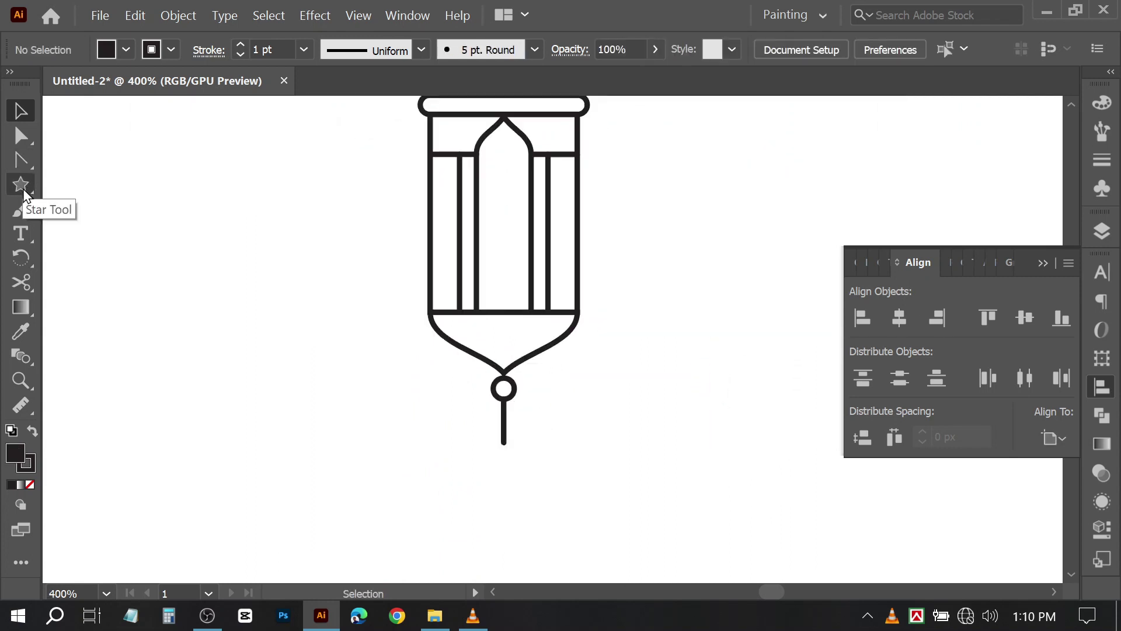
Draw a black-filled square about 5.45 px wide, turn it into a diamond and place it on the centre string above the lantern
right_click(22, 189)
click(93, 187)
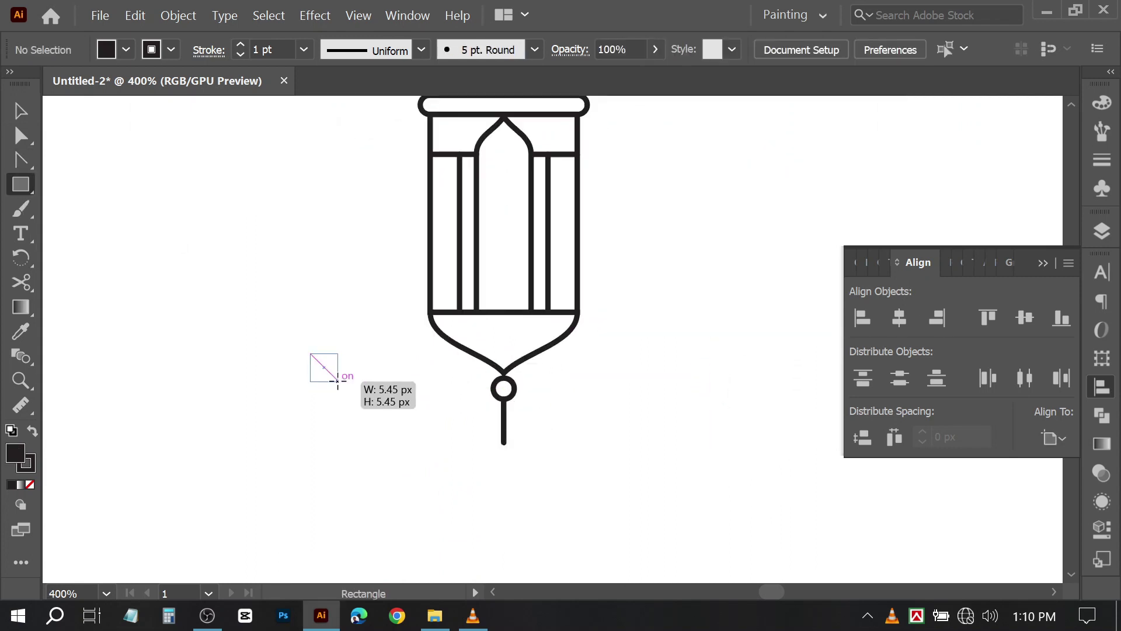
click(21, 111)
drag(337, 381, 454, 468)
click(205, 272)
drag(470, 490, 482, 155)
click(419, 459)
scroll(456, 468, down, 2)
scroll(508, 234, up, 3)
scroll(469, 266, up, 5)
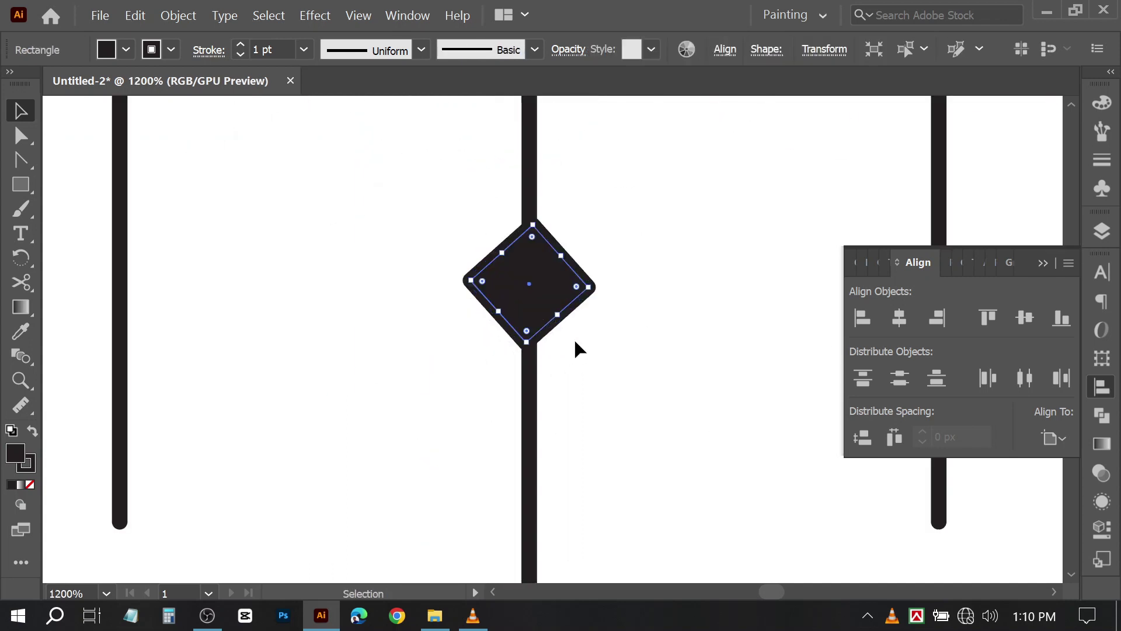
Straighten the diamond's rotation so its upper and lower points line up with the centre string
scroll(576, 342, up, 1)
drag(612, 278, 613, 273)
click(635, 297)
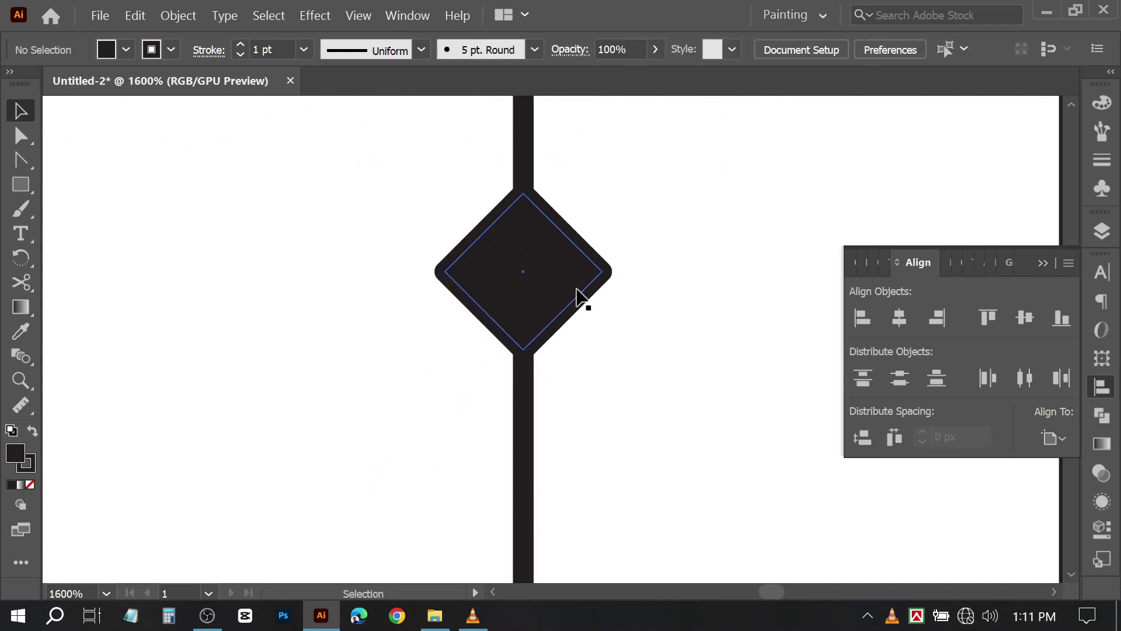
click(577, 293)
scroll(613, 350, down, 5)
click(679, 445)
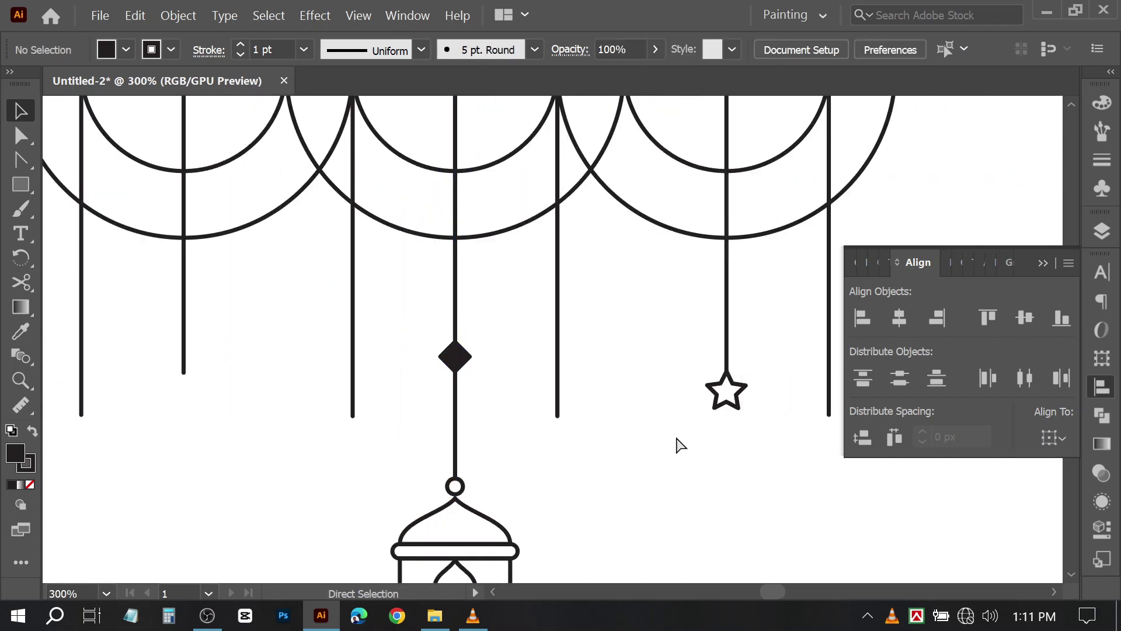
Hang matching stars from the ends of the two strings on either side of the lantern's string
click(586, 460)
drag(558, 448, 355, 448)
click(387, 460)
scroll(373, 449, down, 1)
drag(306, 407, 370, 449)
shift+click(558, 433)
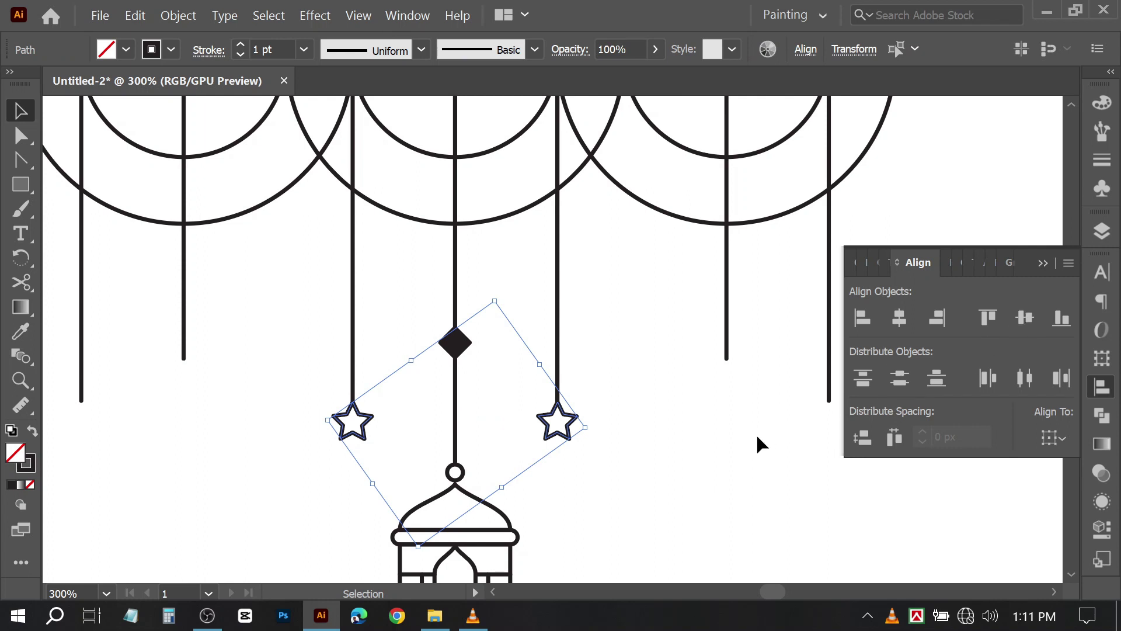
click(758, 437)
Copy the diamond to the end of the short string under the lantern and stretch it into an elongated pendant
scroll(590, 459, down, 3)
scroll(501, 284, down, 2)
drag(502, 174, 499, 489)
scroll(501, 487, up, 6)
key(a)
scroll(486, 526, down, 1)
click(46, 120)
click(21, 111)
drag(504, 391, 510, 363)
click(646, 299)
scroll(646, 300, down, 2)
scroll(654, 286, down, 7)
scroll(595, 345, up, 2)
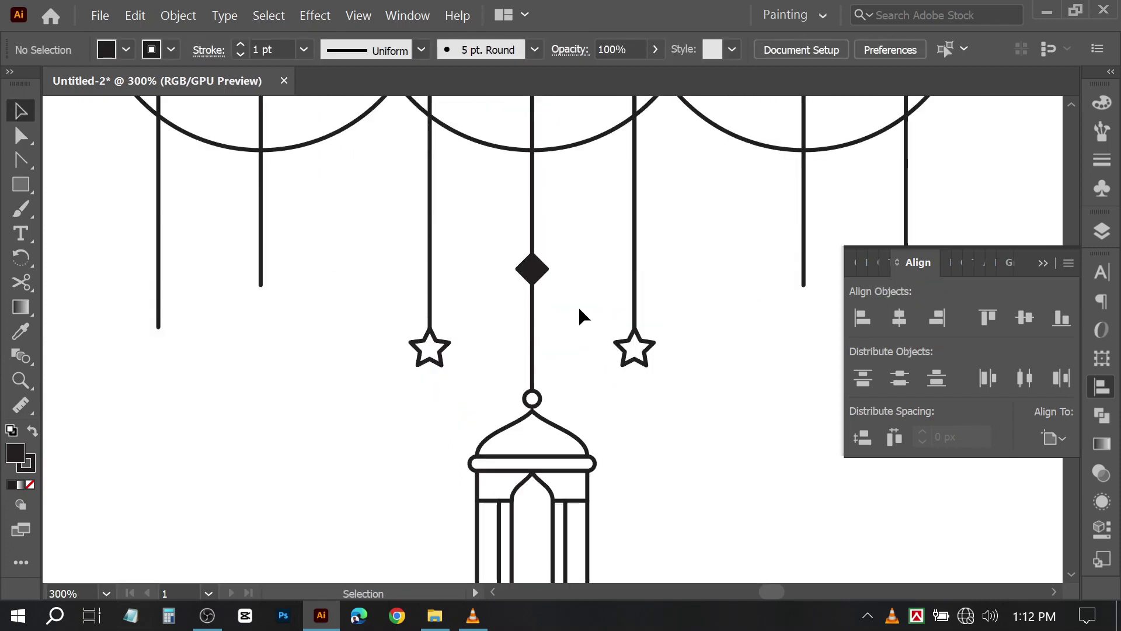
Copy the diamond and place the copy higher on the centre string, inside the scalloped arcs
drag(318, 355, 158, 258)
scroll(158, 358, up, 6)
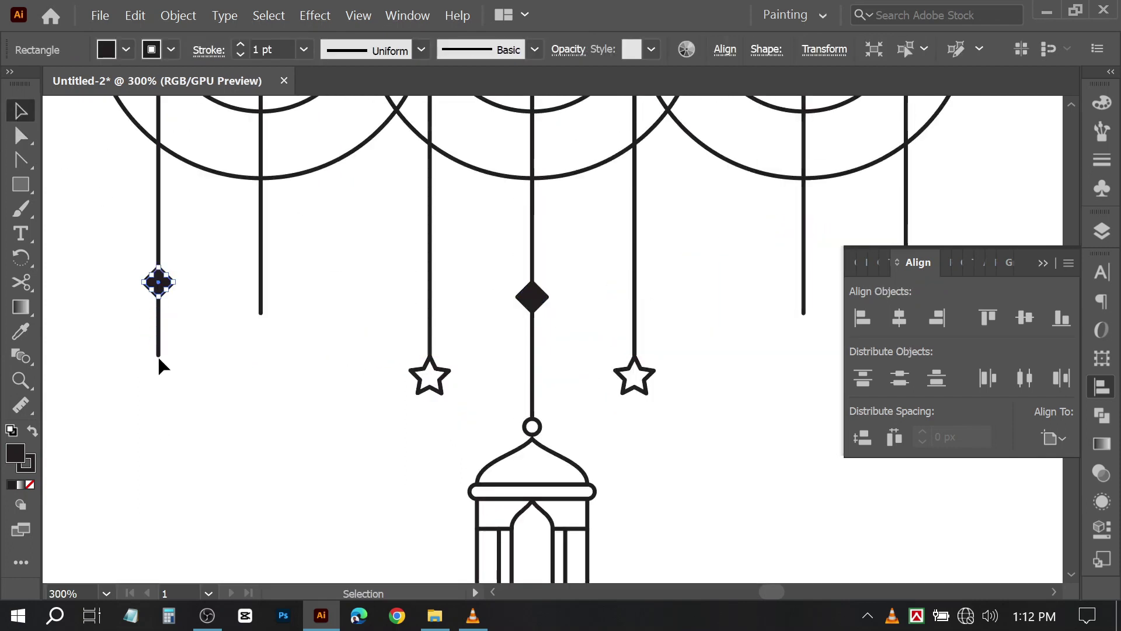
click(216, 426)
drag(157, 354, 530, 218)
click(564, 288)
scroll(565, 290, down, 10)
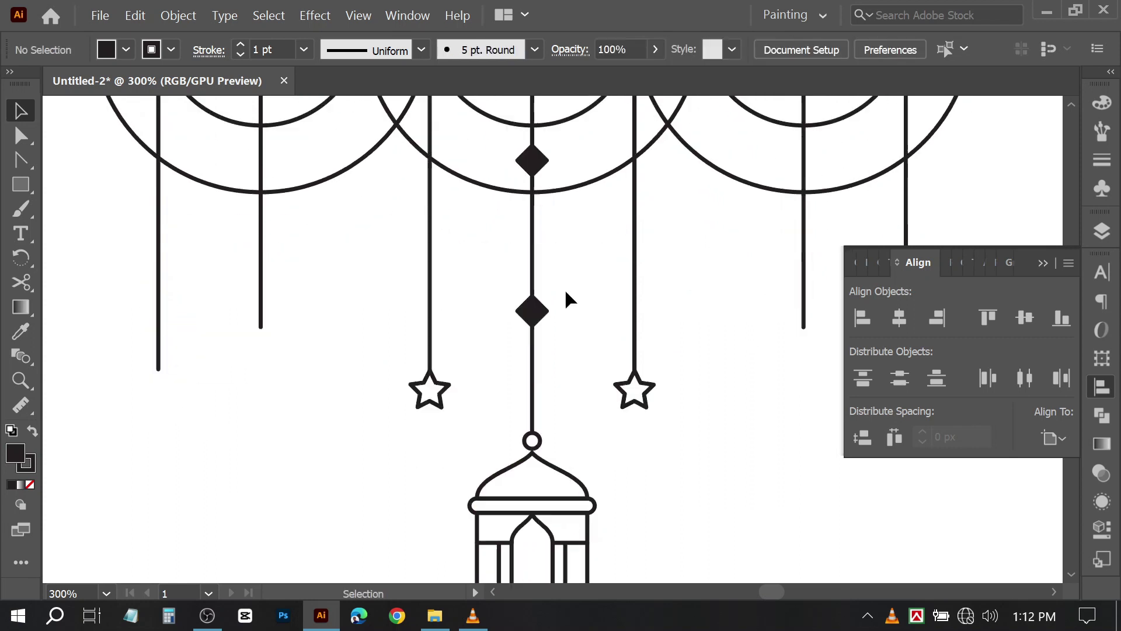
Copy the small stars onto the ends of the leftmost and rightmost strings
scroll(571, 292, down, 2)
scroll(576, 373, up, 1)
drag(603, 305, 744, 308)
click(425, 341)
click(712, 382)
scroll(710, 384, down, 3)
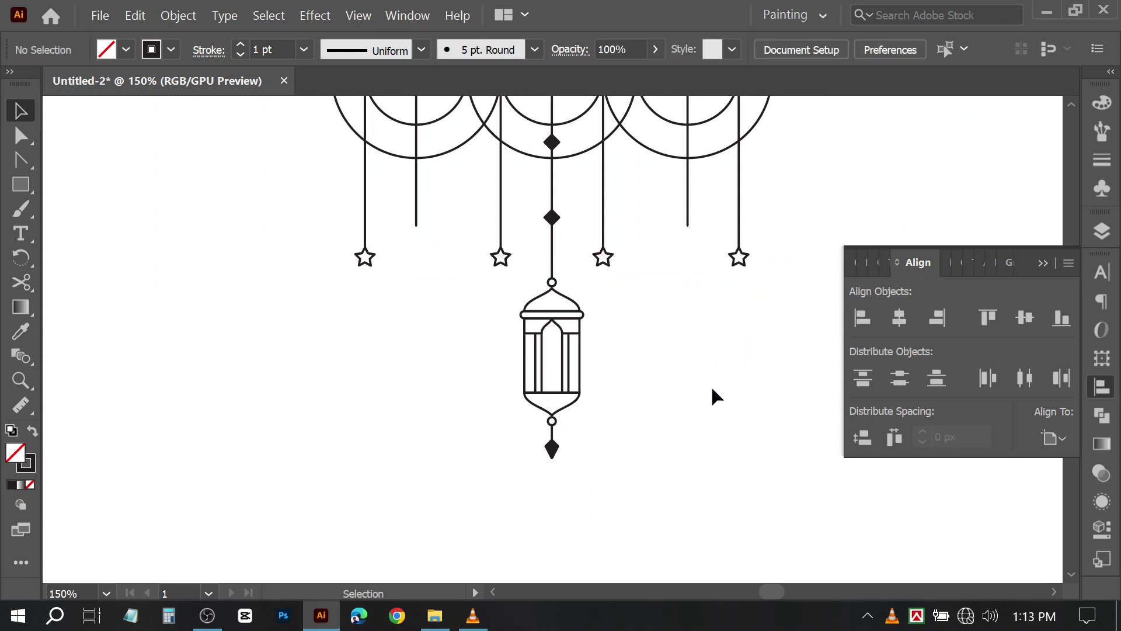
Draw an unfilled circle left of the lantern and overlap it with a slightly smaller copy offset to the right
scroll(709, 380, up, 3)
scroll(708, 377, up, 3)
scroll(589, 395, up, 1)
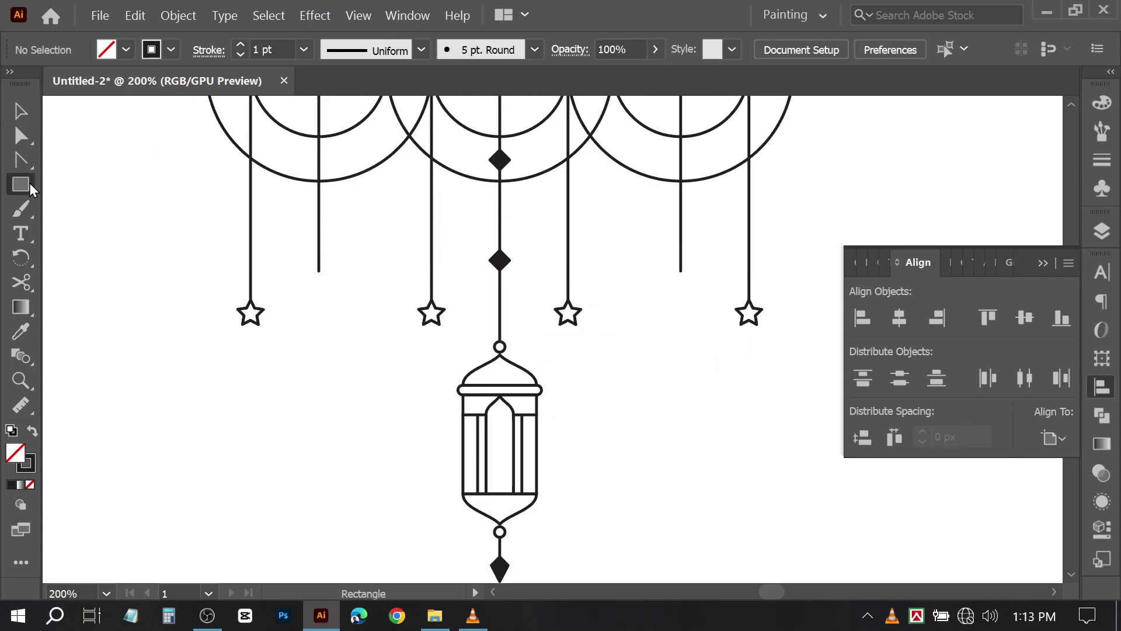
drag(30, 187, 70, 215)
drag(141, 390, 283, 532)
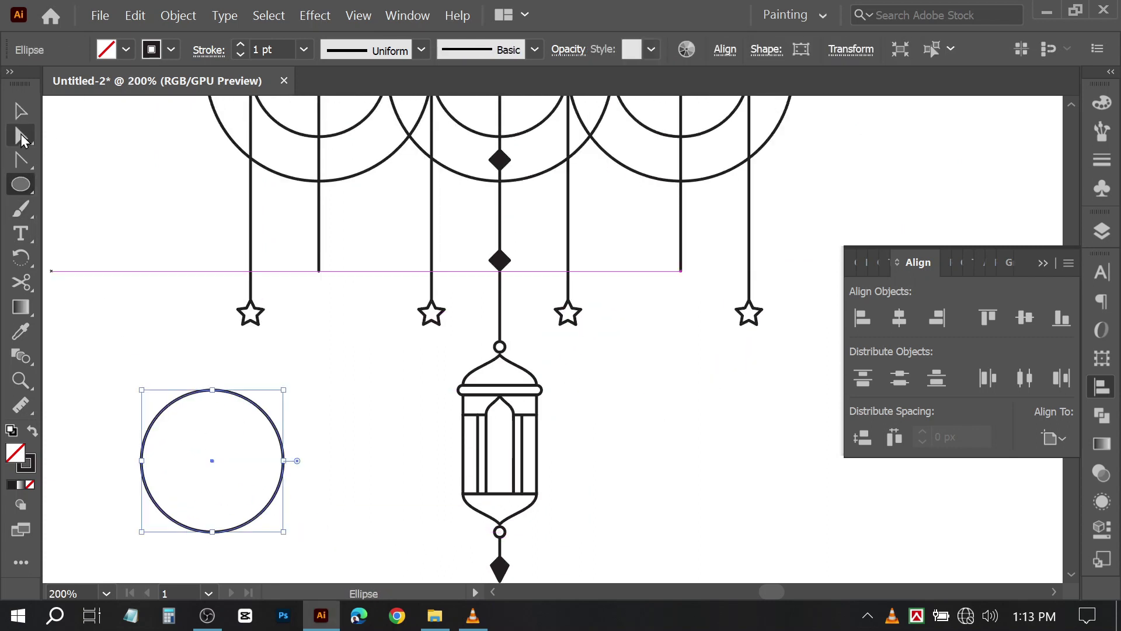
click(21, 115)
mouse_move(265, 418)
alt+mouse_down()
mouse_move(299, 391)
mouse_move(304, 404)
mouse_move(313, 385)
mouse_move(286, 423)
alt+mouse_up()
click(200, 367)
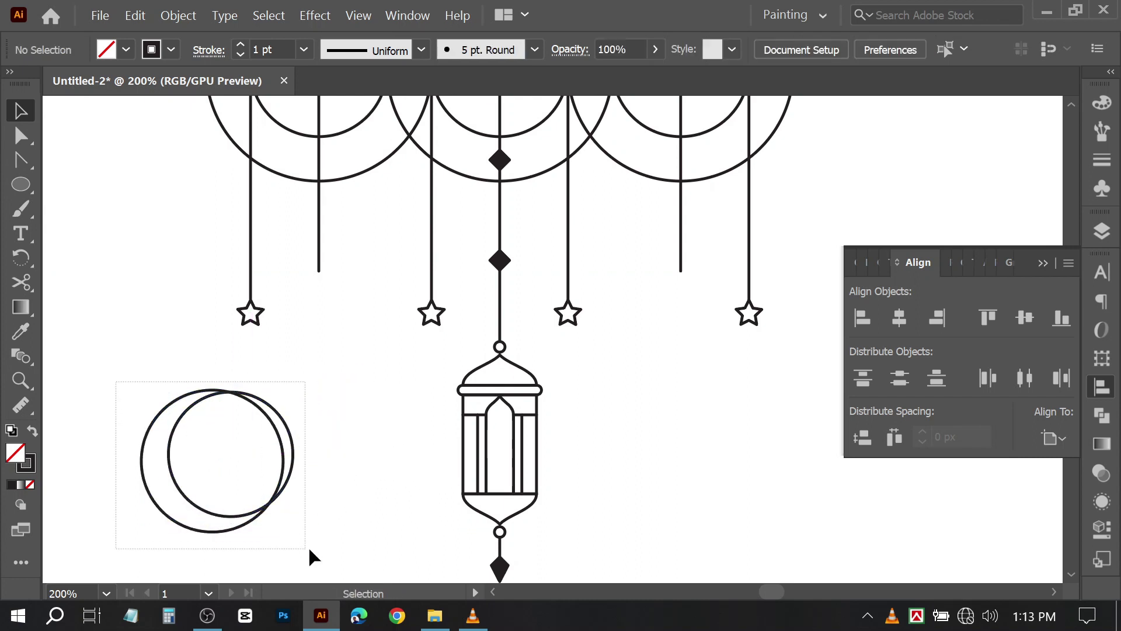
Subtract the smaller circle from the larger one with Minus Front to form a crescent moon
drag(309, 549, 309, 550)
click(1101, 415)
click(901, 318)
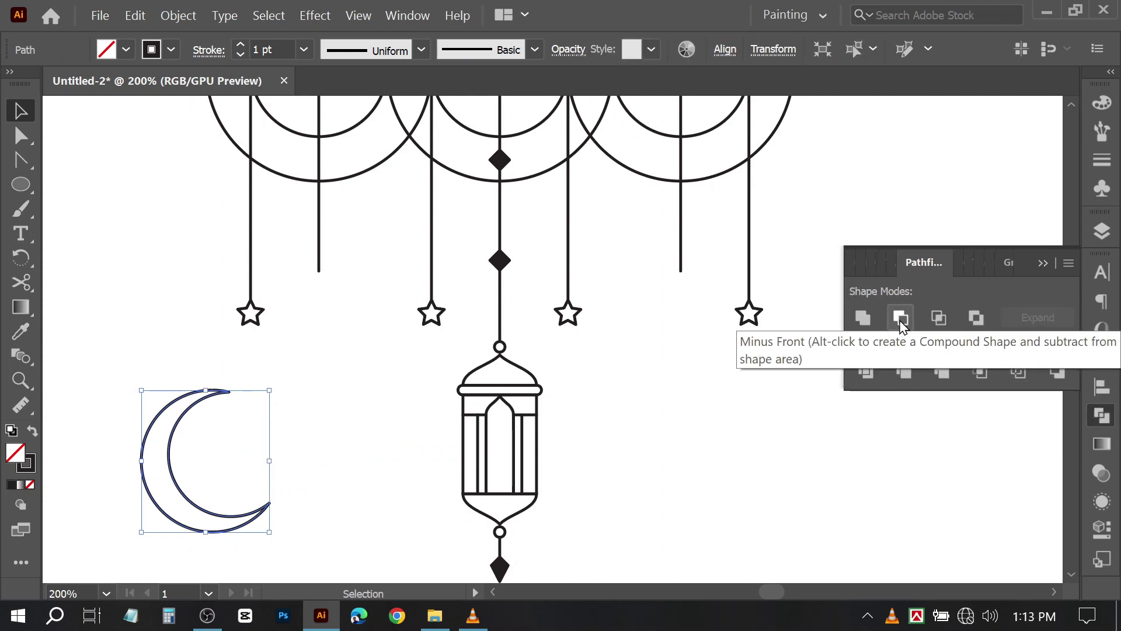
Scale the crescent down and move it to the end of the left arc's middle string
click(187, 417)
click(191, 425)
alt+shift+drag(270, 461, 251, 461)
drag(194, 428, 318, 281)
drag(354, 363, 552, 360)
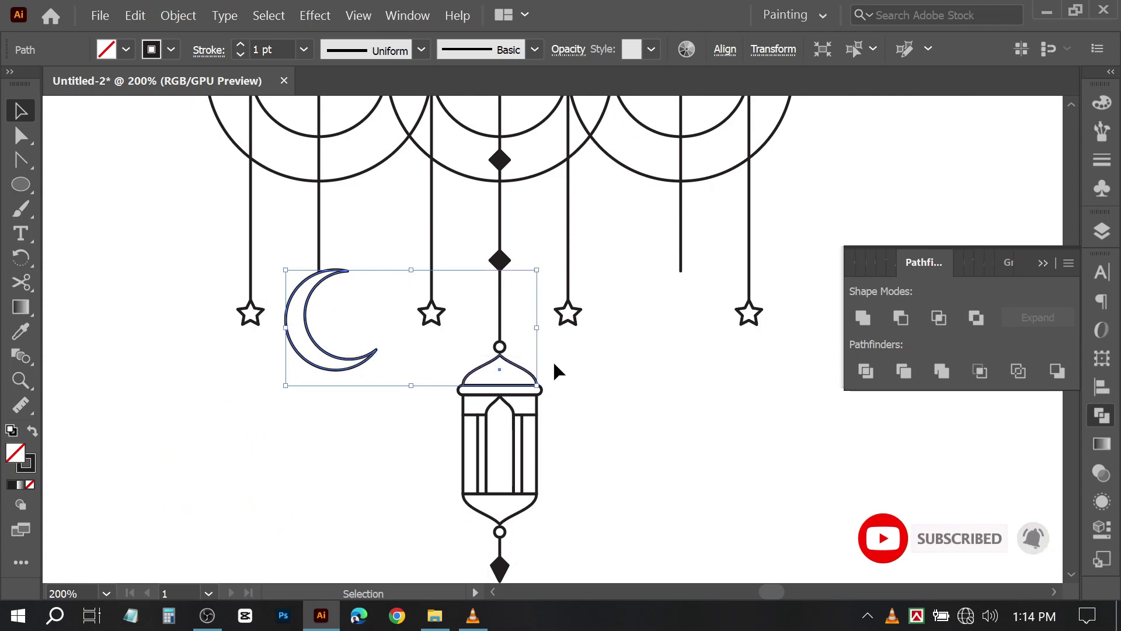
click(552, 360)
Duplicate the crescent onto the end of the right arc's middle string
click(346, 359)
alt+drag(346, 360, 703, 359)
click(744, 415)
scroll(744, 415, down, 1)
scroll(724, 363, up, 3)
scroll(723, 388, up, 1)
Scale down the right crescent, tilt it slightly and reattach it to its string
click(724, 399)
alt+shift+drag(760, 283, 713, 313)
drag(717, 387, 724, 379)
drag(642, 355, 658, 298)
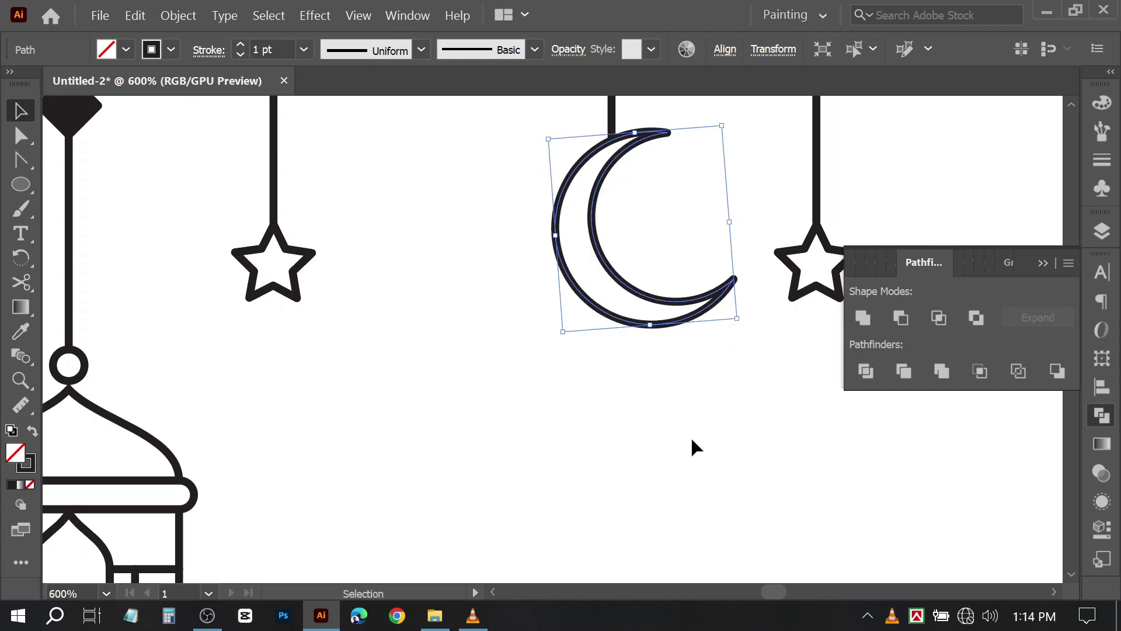
click(692, 438)
Undo the right crescent's edits and its duplication
scroll(691, 430, down, 4)
key(ctrl+z)
key(ctrl+z)
key(ctrl+z)
key(ctrl+z)
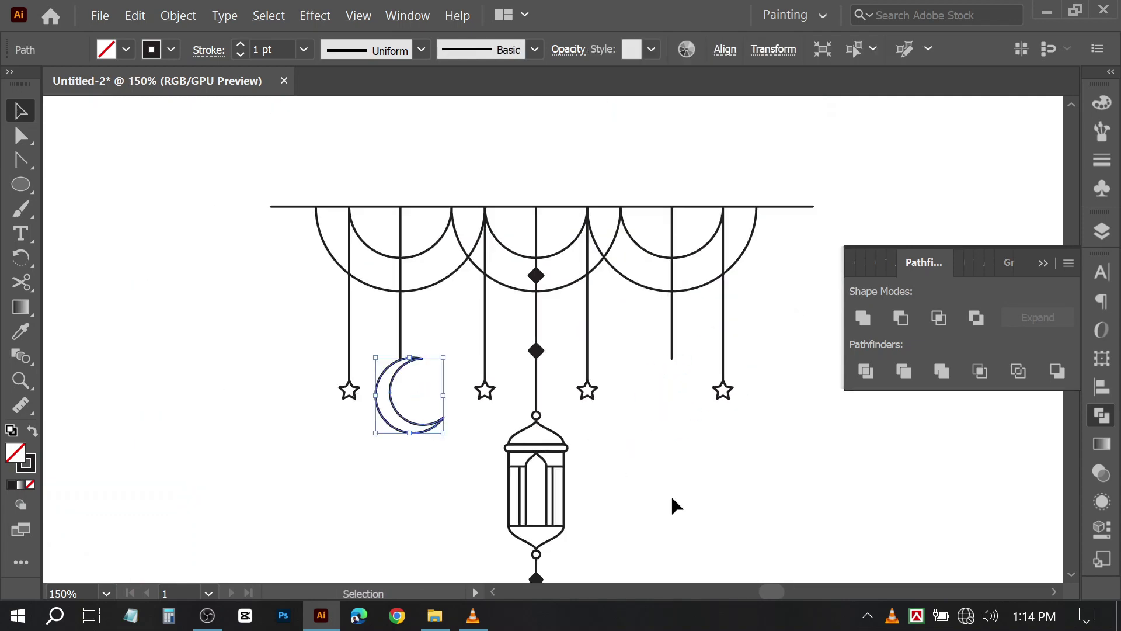
click(671, 496)
Move the left crescent off its string and scale it down slightly
scroll(410, 420, up, 5)
drag(472, 375, 606, 485)
scroll(607, 486, down, 1)
scroll(607, 487, down, 3)
drag(669, 405, 643, 412)
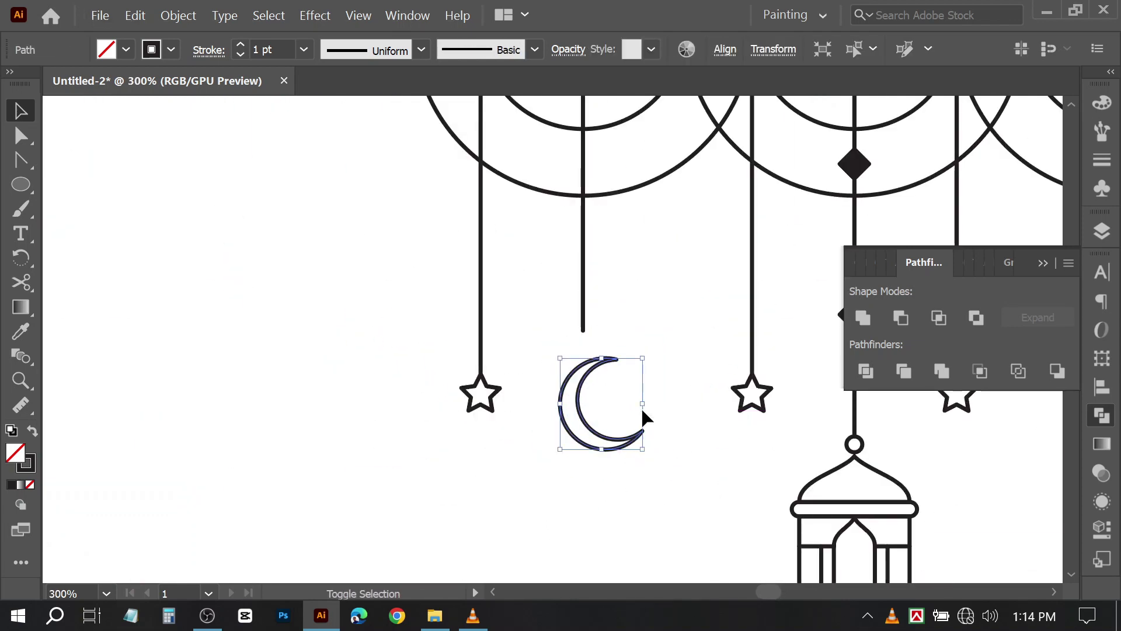
Attach the smaller crescent's outer curve to the end of the left arc's middle string
scroll(643, 413, up, 3)
drag(579, 481, 567, 399)
scroll(744, 461, down, 3)
scroll(744, 460, right, 4)
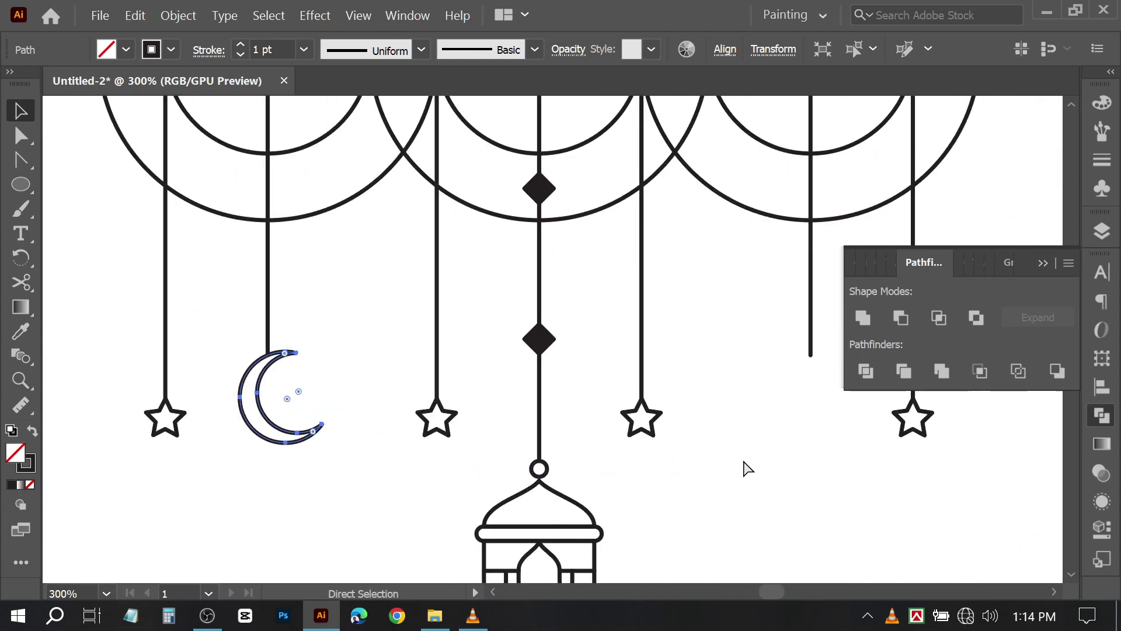
Place a copy of the smaller crescent at the end of the right arc's middle string
drag(167, 432, 710, 433)
click(704, 477)
scroll(703, 478, down, 2)
scroll(718, 501, down, 5)
scroll(714, 490, right, 8)
scroll(711, 482, up, 7)
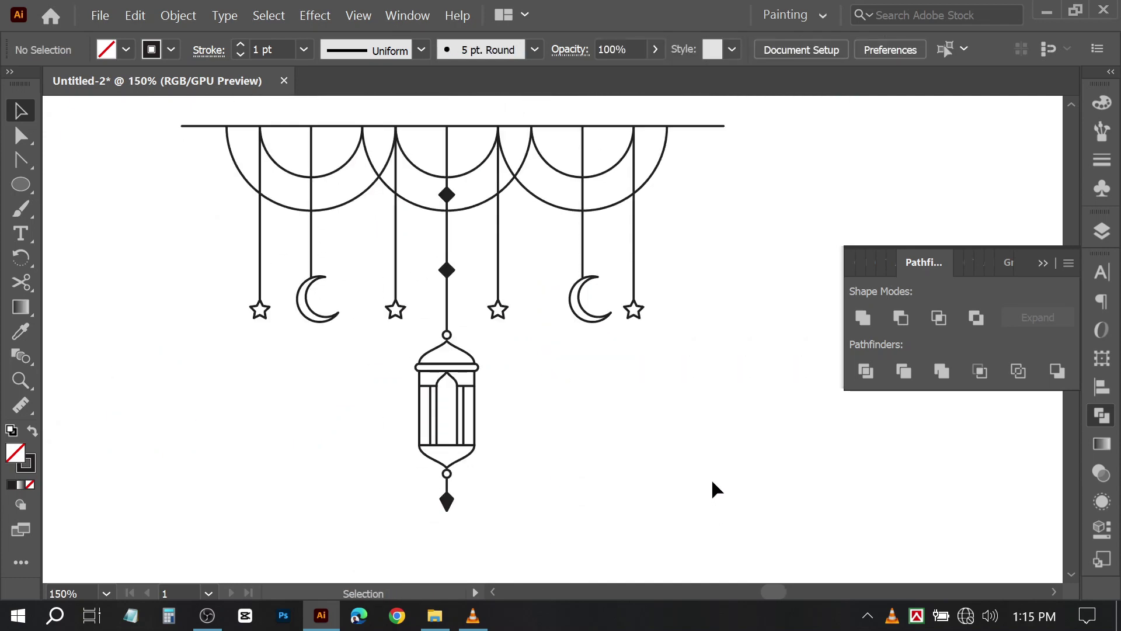
Shorten the leftmost and rightmost strings together so they end above the crescents
scroll(710, 481, left, 5)
scroll(709, 482, down, 3)
scroll(608, 374, up, 5)
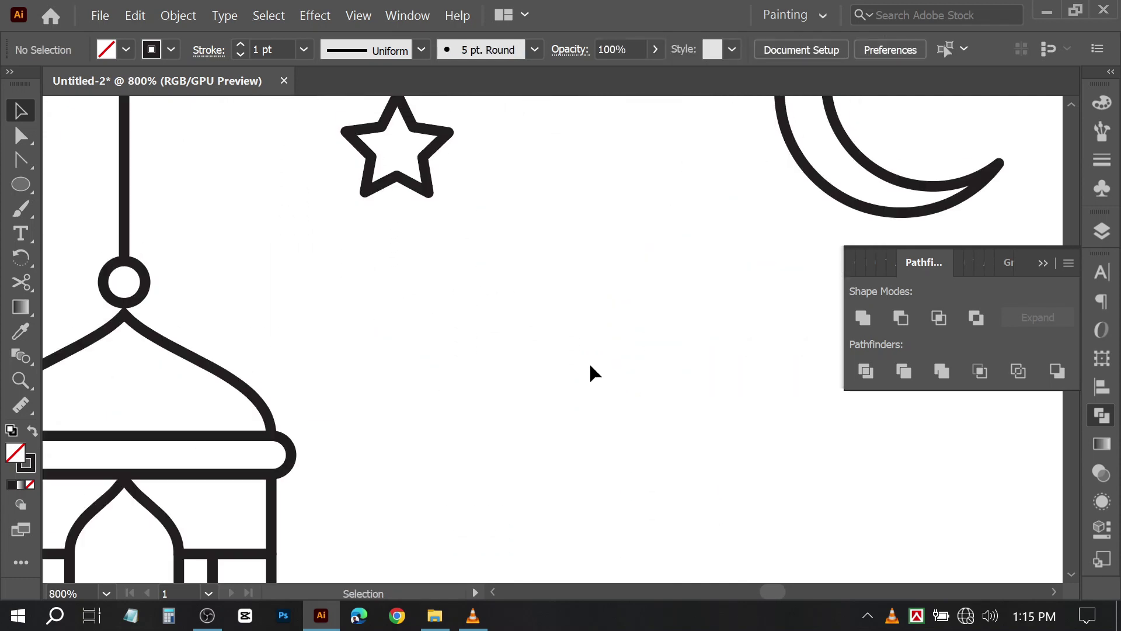
scroll(589, 363, down, 4)
drag(400, 342, 400, 287)
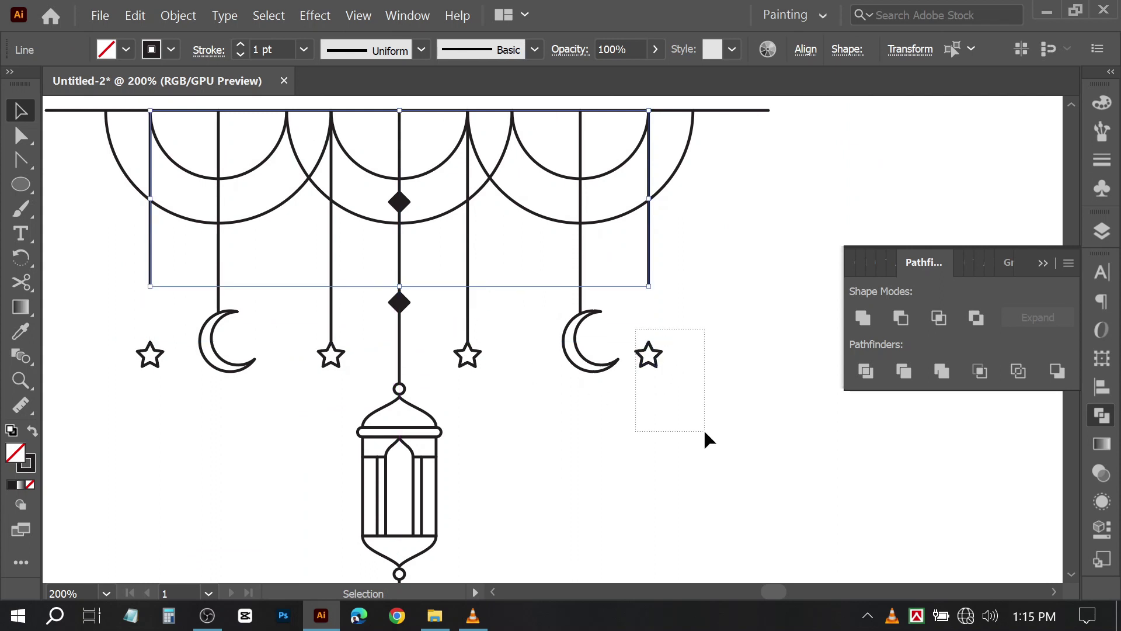
Delete the rightmost star and place a copy of the leftmost star just below the original
drag(704, 431, 704, 431)
click(108, 331)
drag(108, 332, 157, 428)
drag(193, 385, 179, 434)
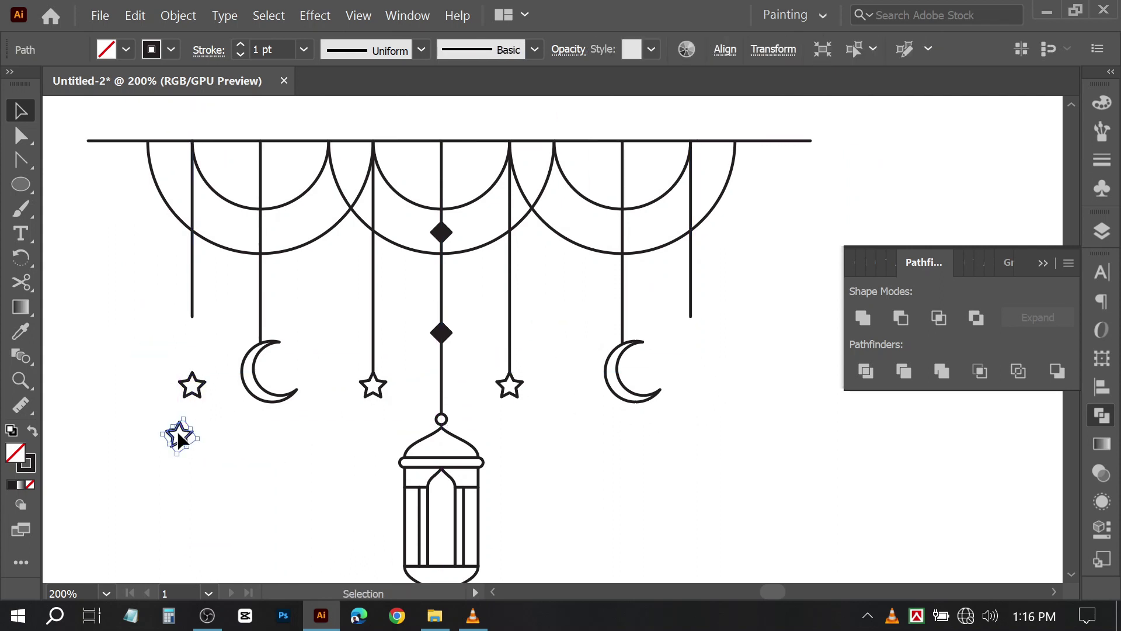
Enlarge the two stars at the far left and attach one to the end of the leftmost string
scroll(180, 433, up, 3)
drag(100, 234, 240, 486)
scroll(368, 465, down, 1)
drag(330, 387, 332, 330)
scroll(368, 465, down, 3)
click(365, 405)
Move the spare enlarged star to the end of the rightmost string
scroll(308, 447, right, 5)
click(292, 449)
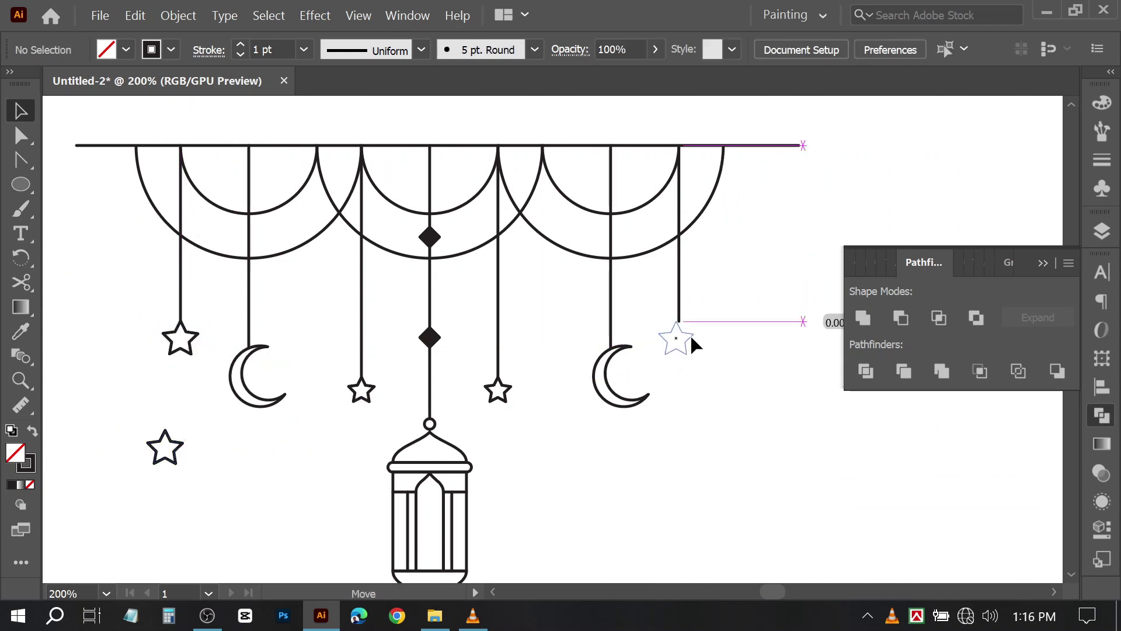
drag(691, 337, 693, 336)
scroll(516, 414, up, 2)
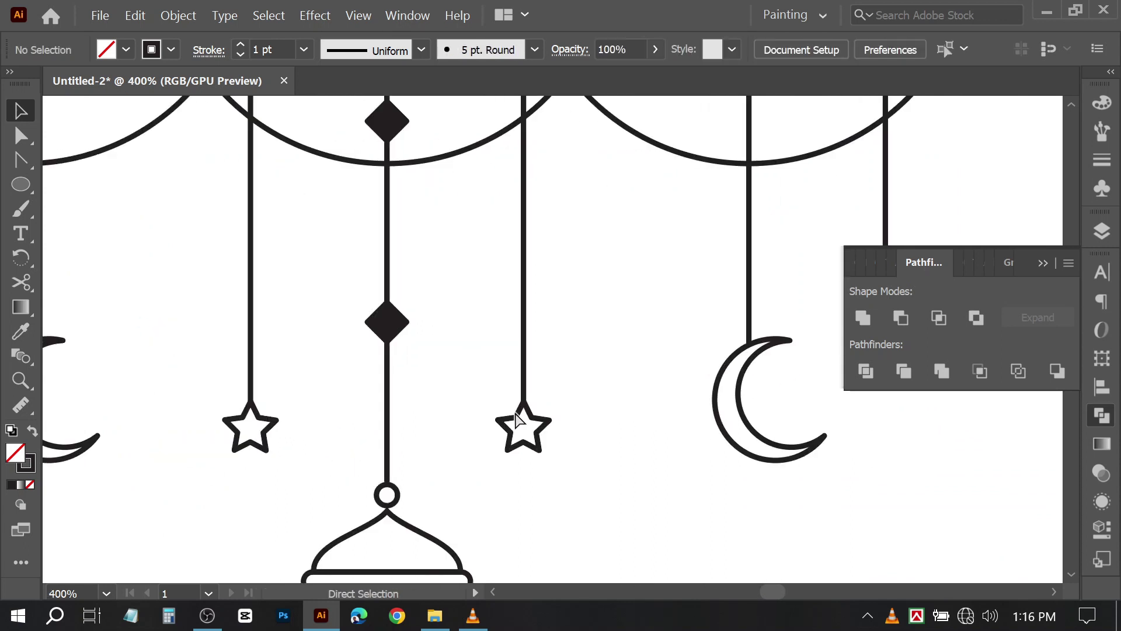
scroll(516, 416, down, 2)
scroll(543, 409, down, 1)
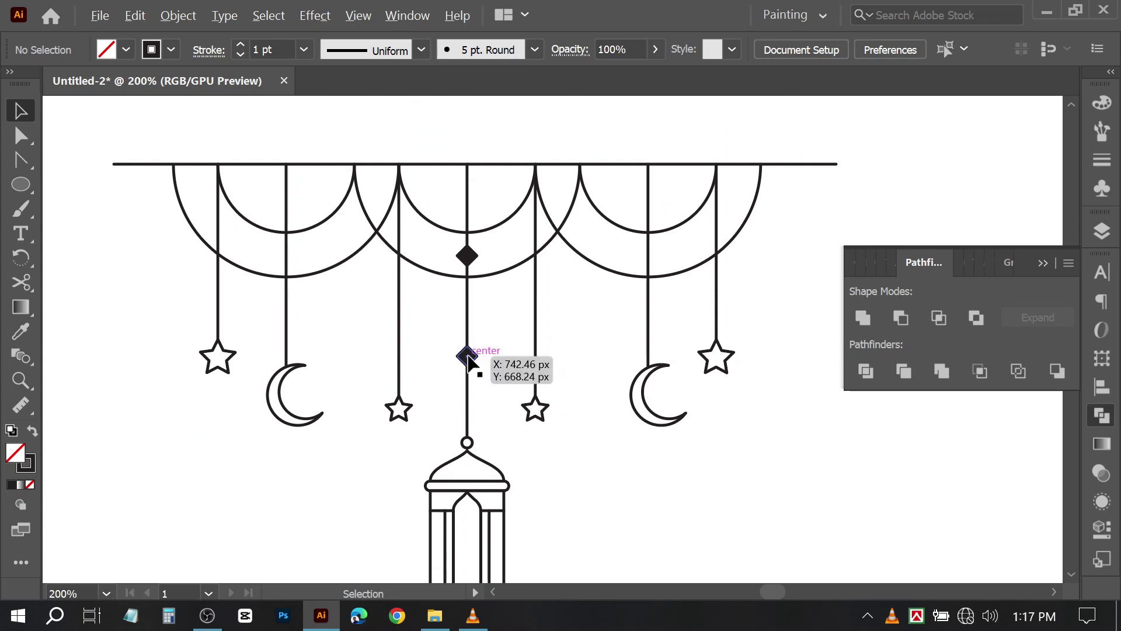
Copy the lower diamond from the centre string onto the left arc's middle string, above the crescent
drag(468, 355, 283, 321)
click(345, 357)
scroll(281, 332, down, 1)
scroll(277, 328, up, 2)
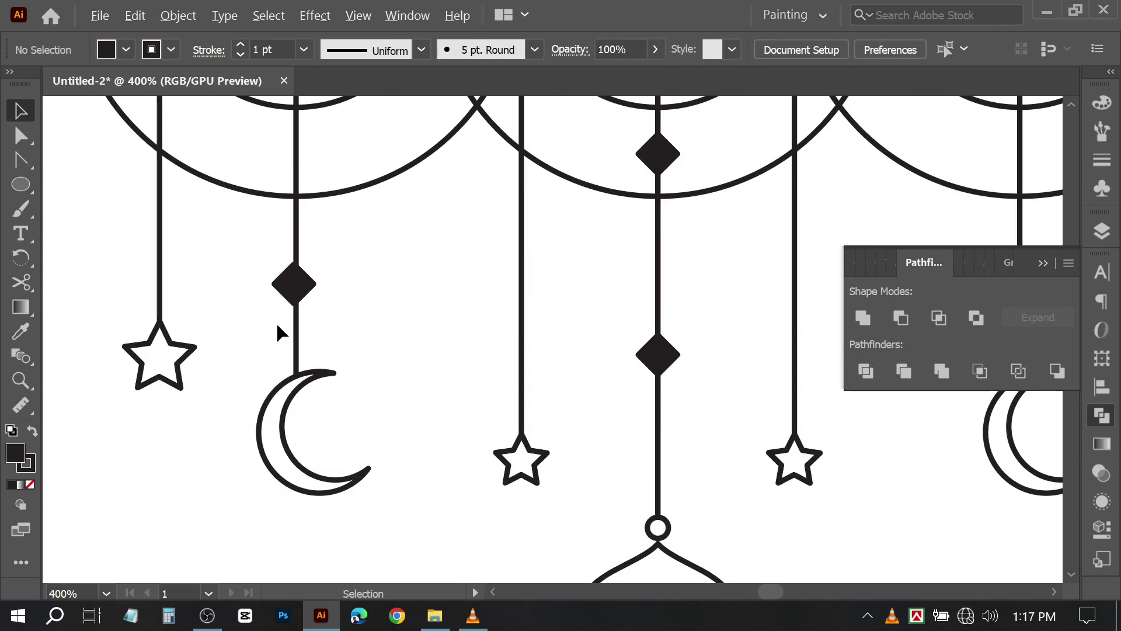
Nudge the left crescent string's diamond slightly to the right so it is centred on the string
scroll(277, 324, up, 3)
drag(338, 261, 344, 261)
click(439, 344)
scroll(449, 346, down, 6)
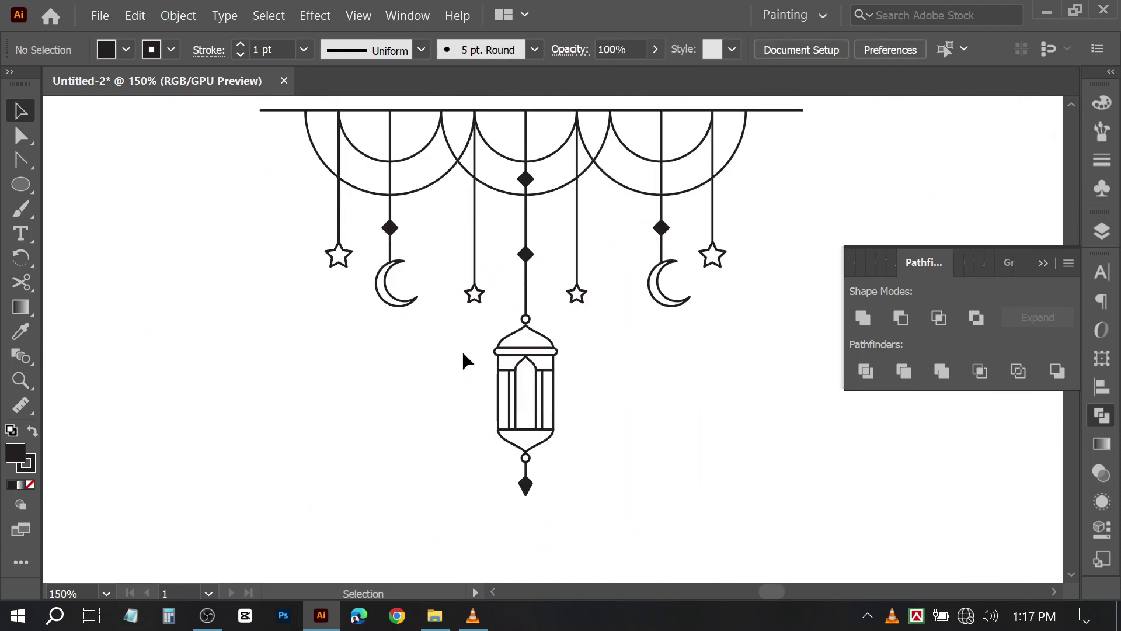
Enlarge the two small stars on either side of the centre string slightly, keeping them attached to their string ends
scroll(463, 354, up, 2)
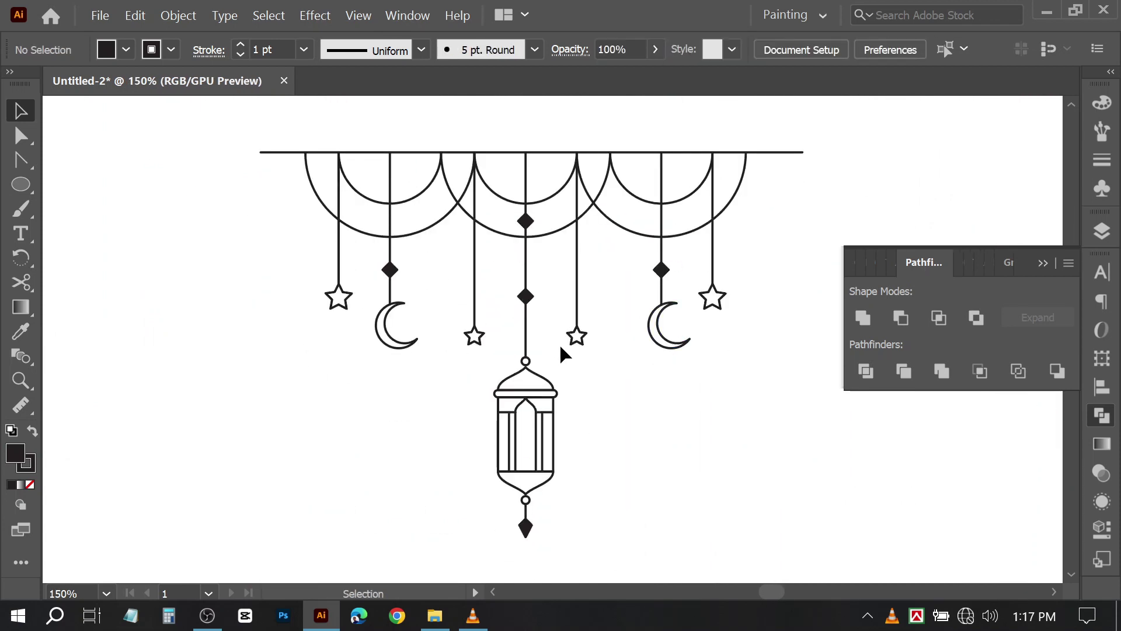
scroll(568, 341, up, 4)
click(215, 327)
shift+click(593, 346)
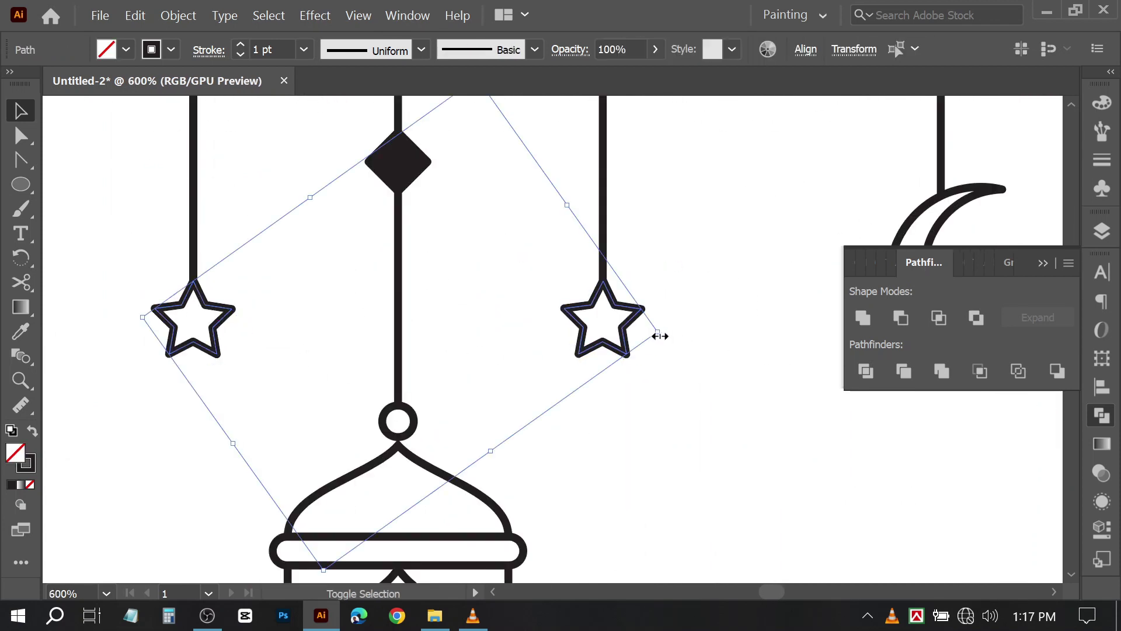
click(673, 374)
drag(660, 335, 631, 346)
drag(187, 318, 225, 320)
click(309, 286)
scroll(485, 334, down, 4)
scroll(479, 336, up, 1)
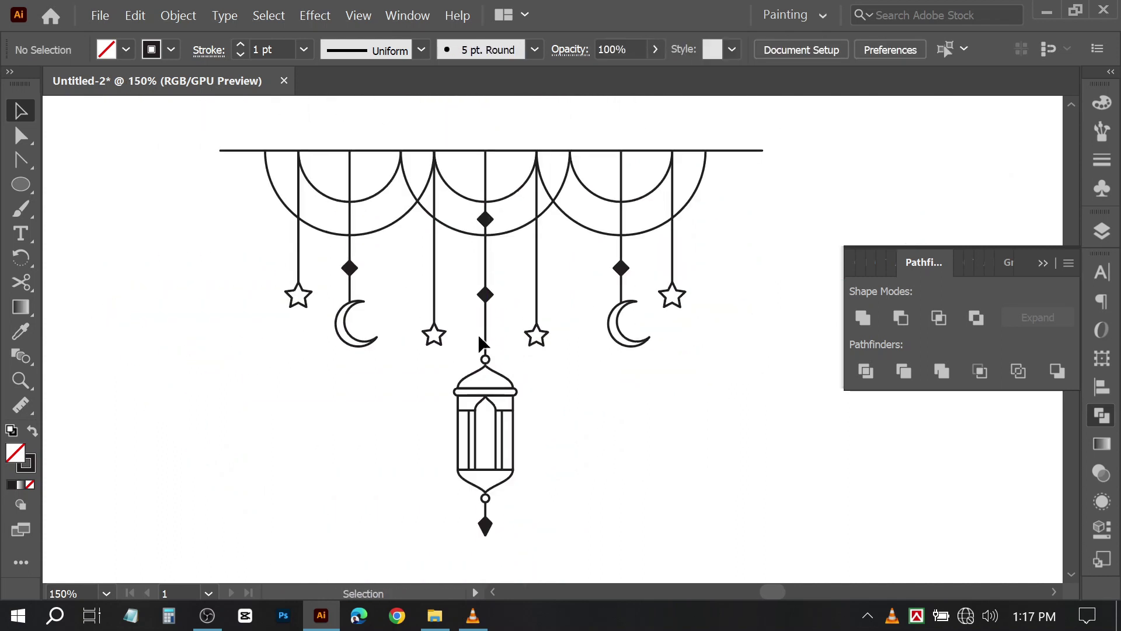
Draw a short horizontal line, about 1.2 px long, outward from each end of the lantern body's bottom edge with the Line Segment tool
scroll(479, 337, down, 1)
click(1042, 263)
scroll(471, 470, up, 5)
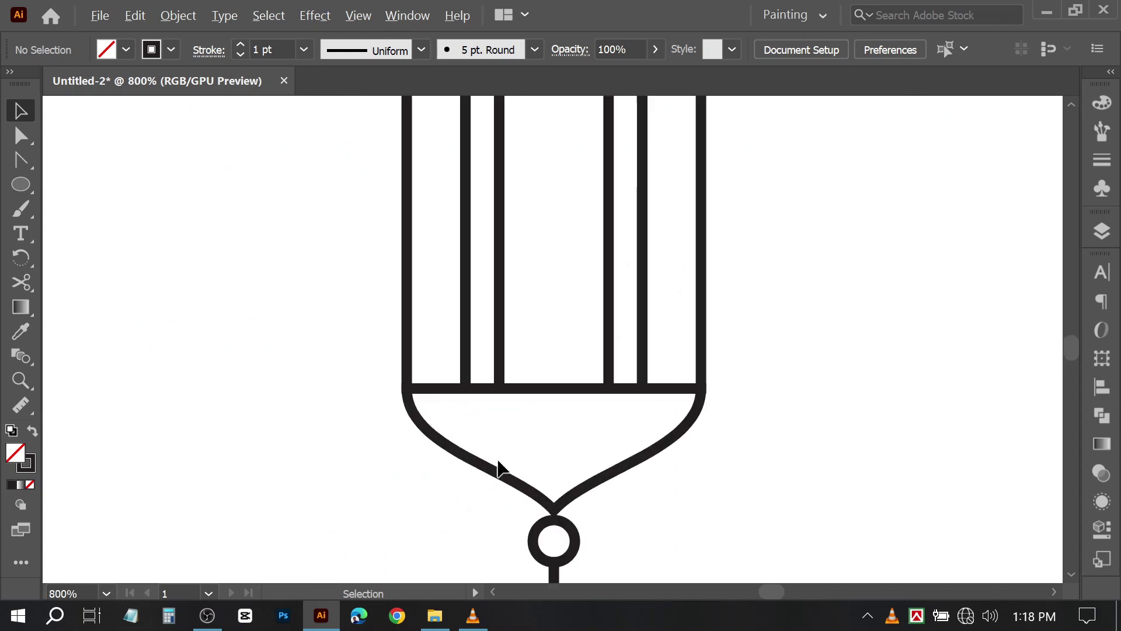
scroll(642, 448, up, 2)
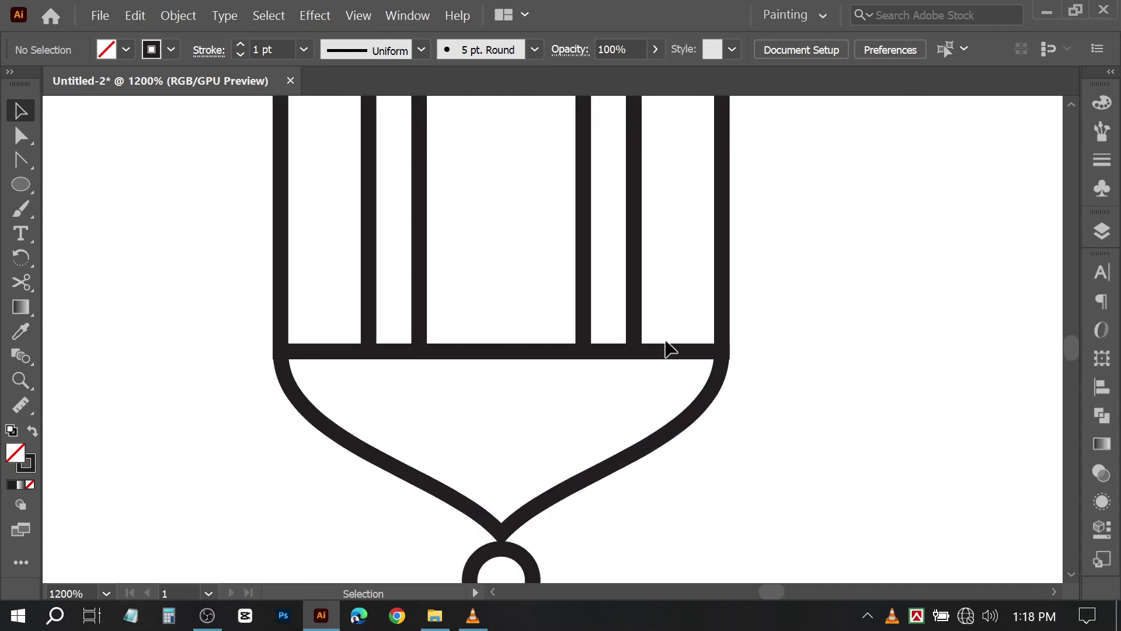
click(21, 184)
click(86, 282)
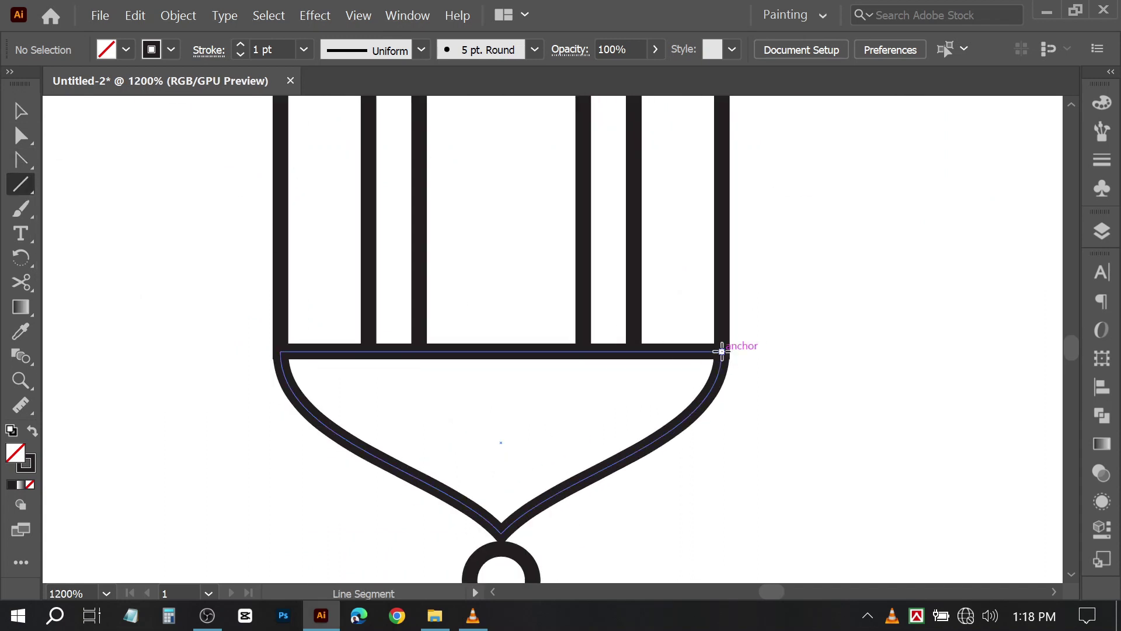
drag(721, 351, 741, 351)
drag(281, 351, 261, 351)
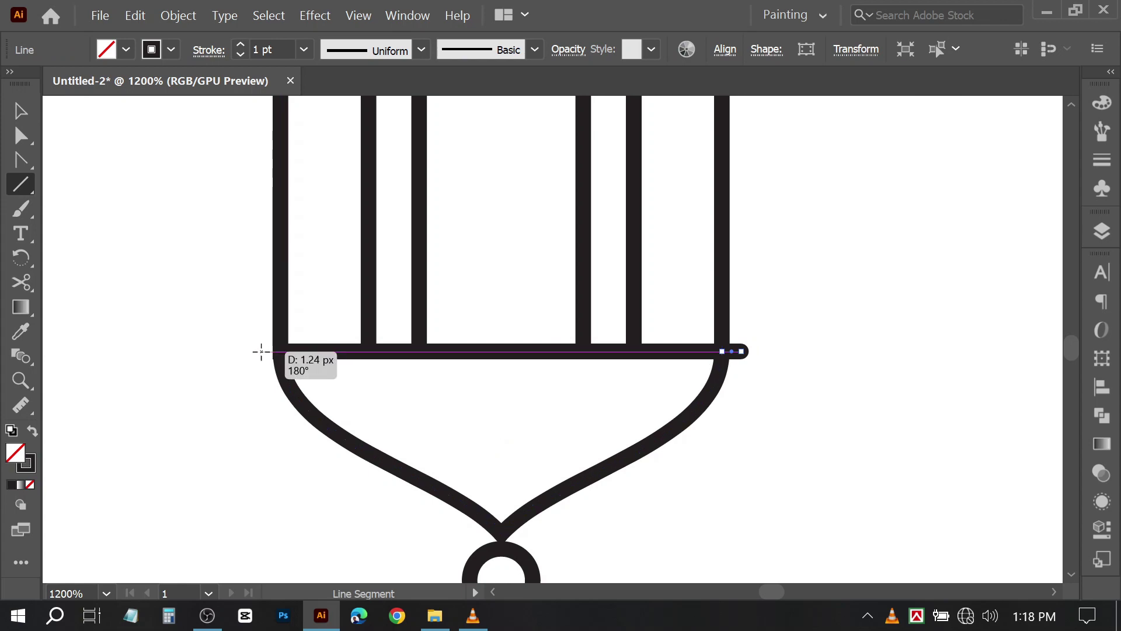